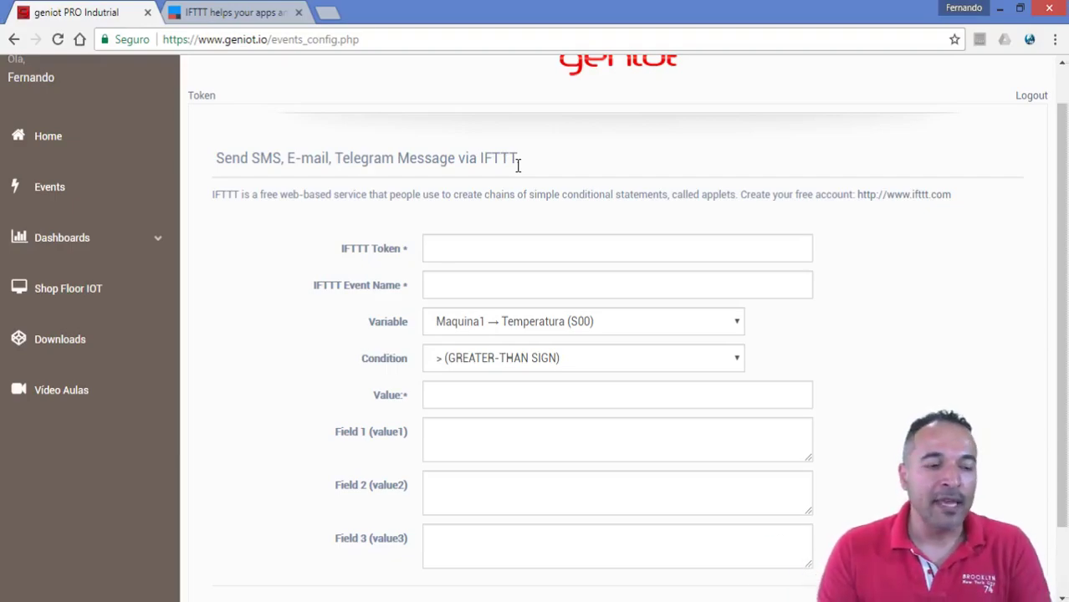
- Switch to the IFTTT site and sign up with the geniot pro Google account
left_click(266, 12)
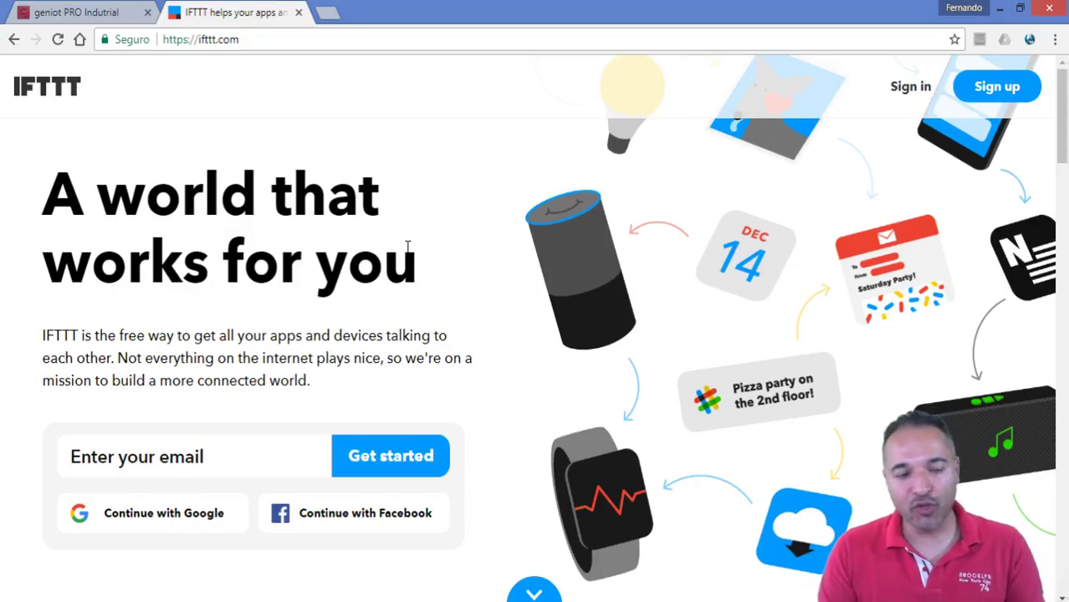
left_click(68, 10)
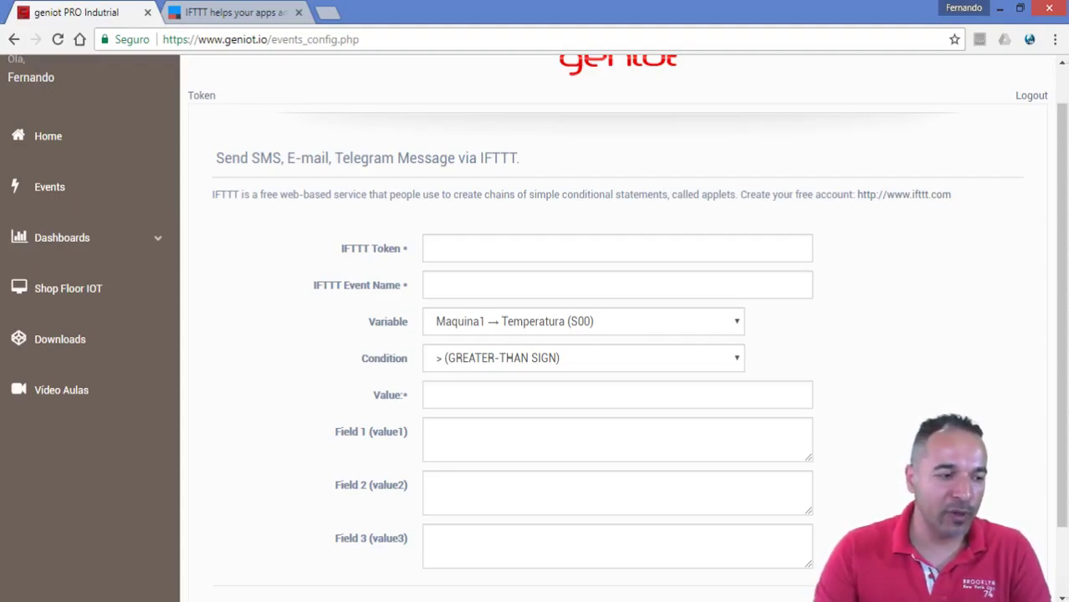
left_click(219, 11)
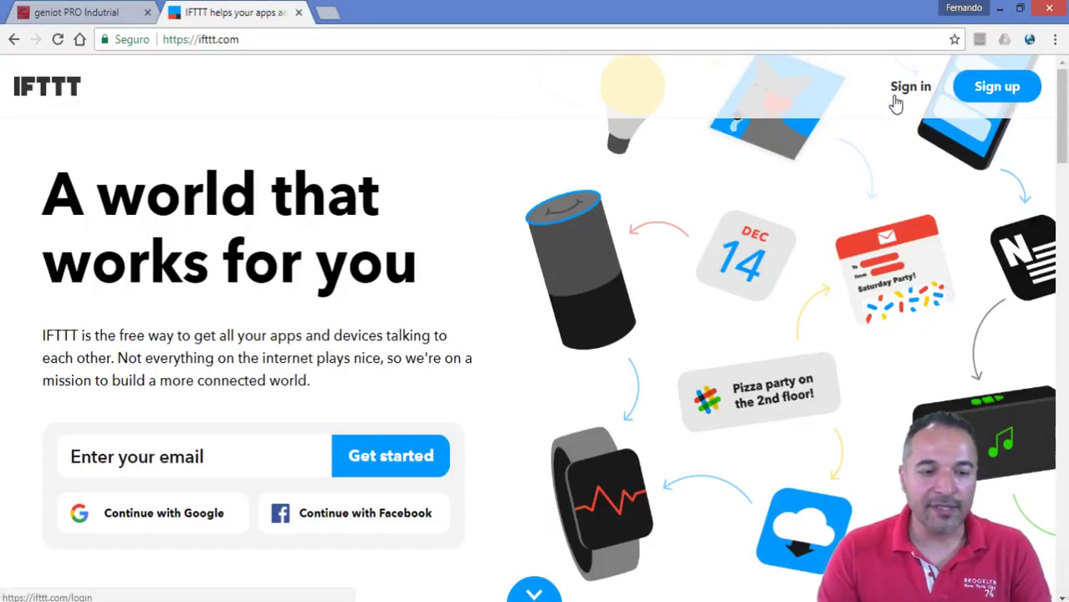
left_click(1017, 89)
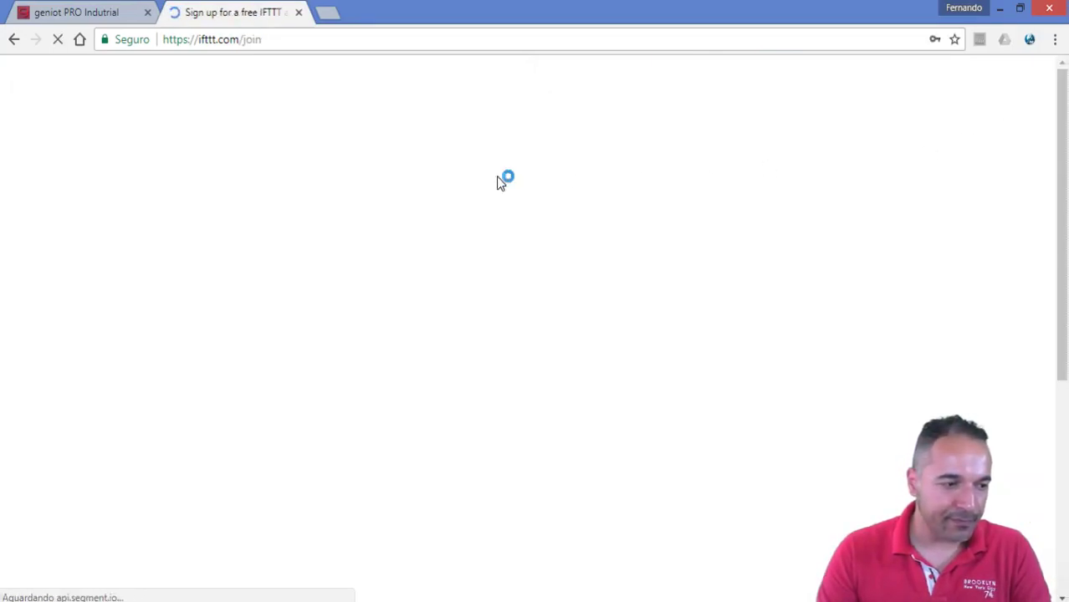
left_click(583, 313)
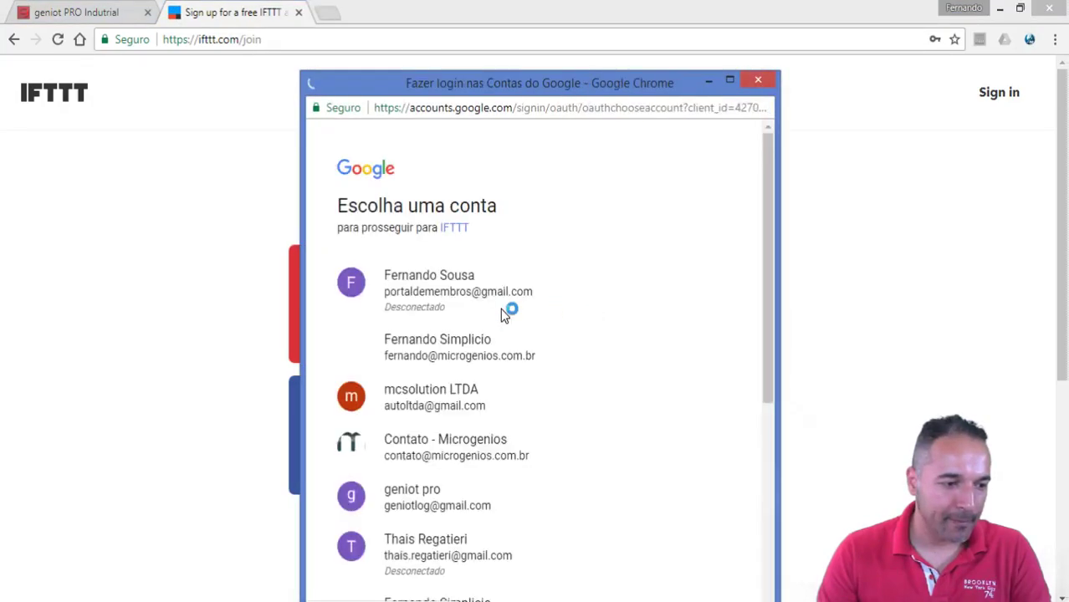
left_click(462, 512)
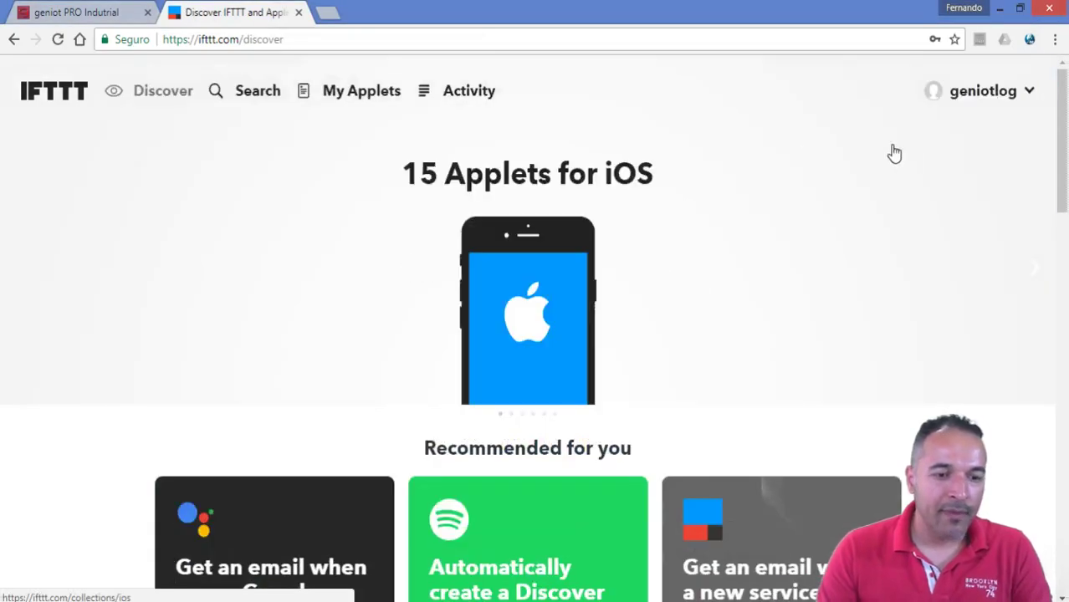
- Look at the Webhooks page among the account's services and return to the services list
left_click(1029, 98)
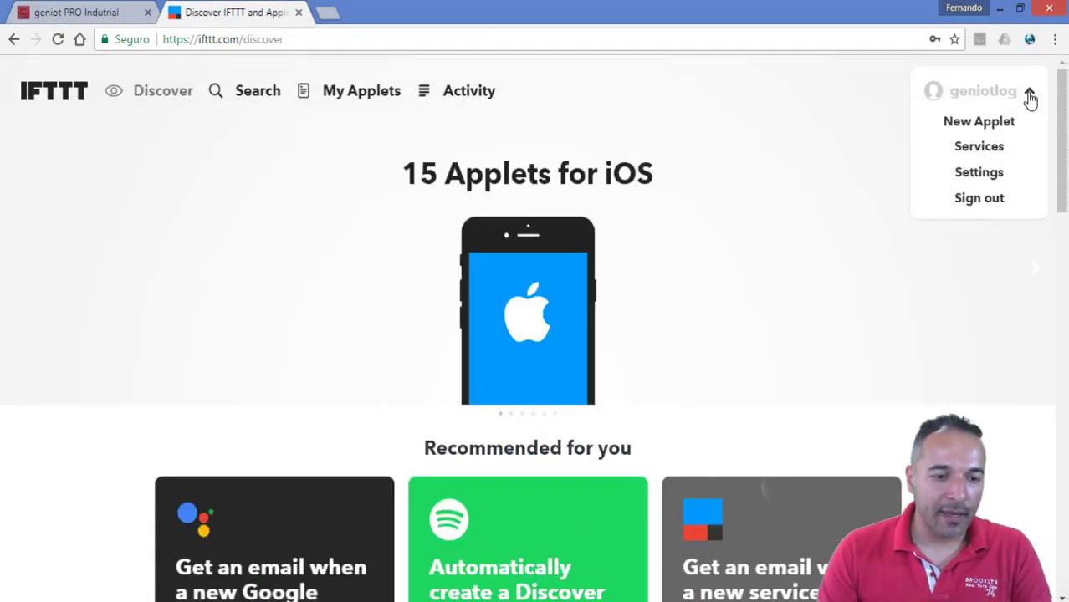
left_click(991, 153)
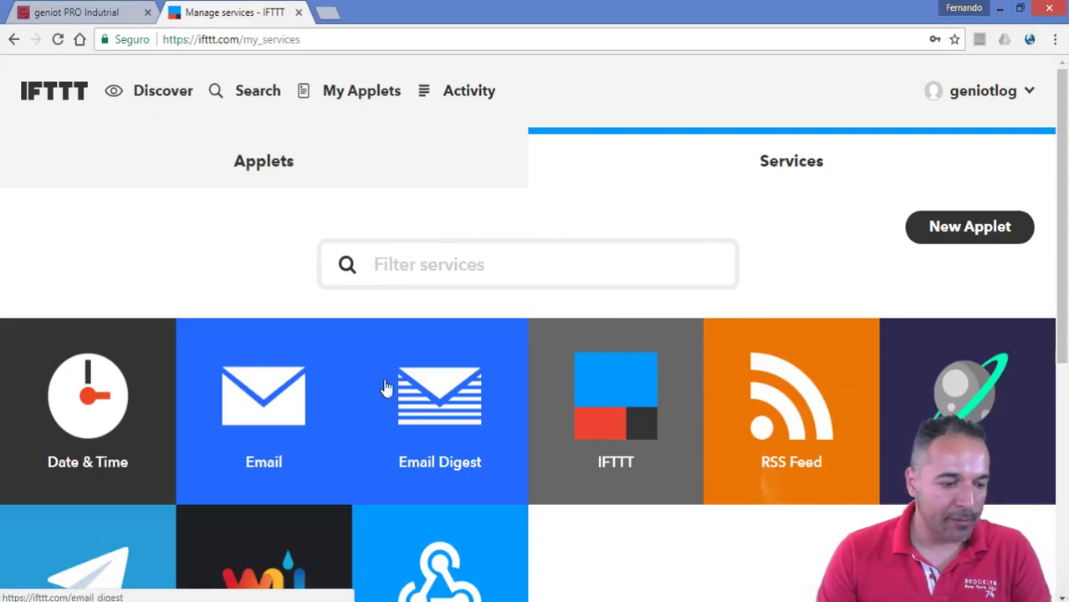
left_click(411, 514)
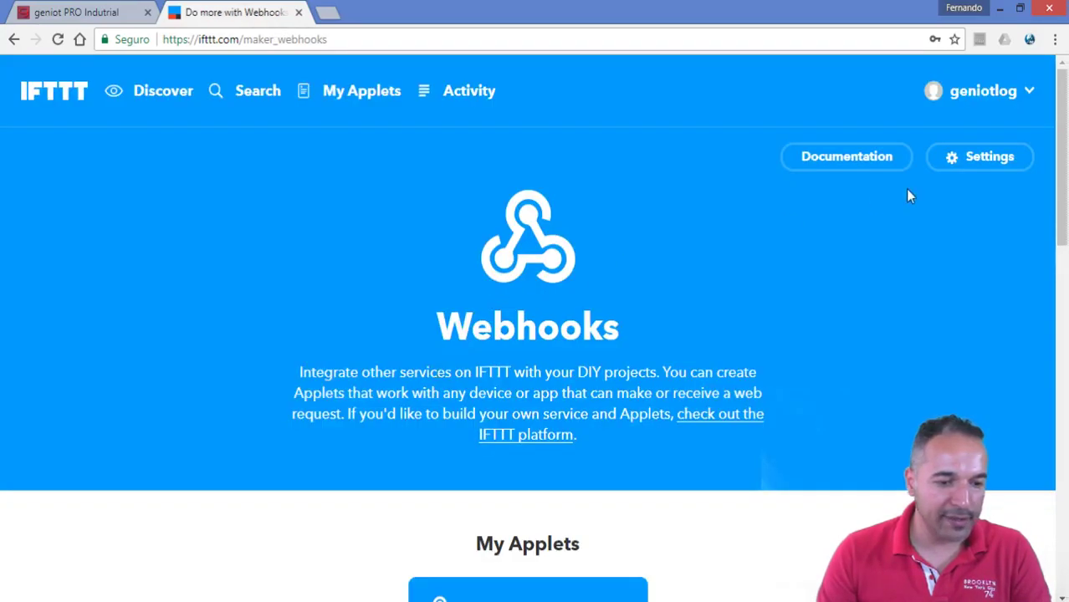
left_click(1012, 97)
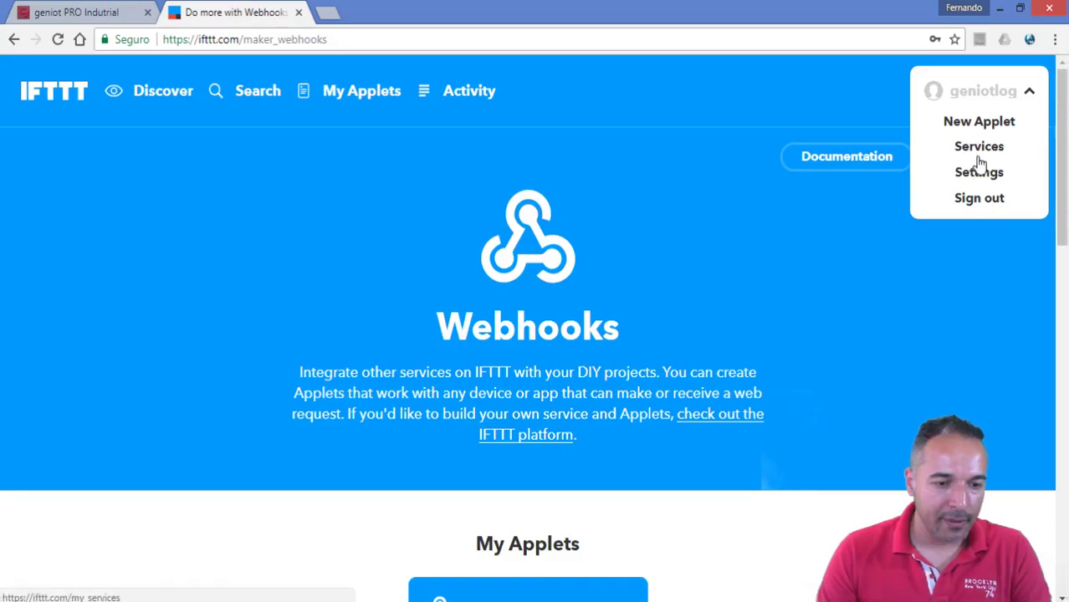
left_click(977, 151)
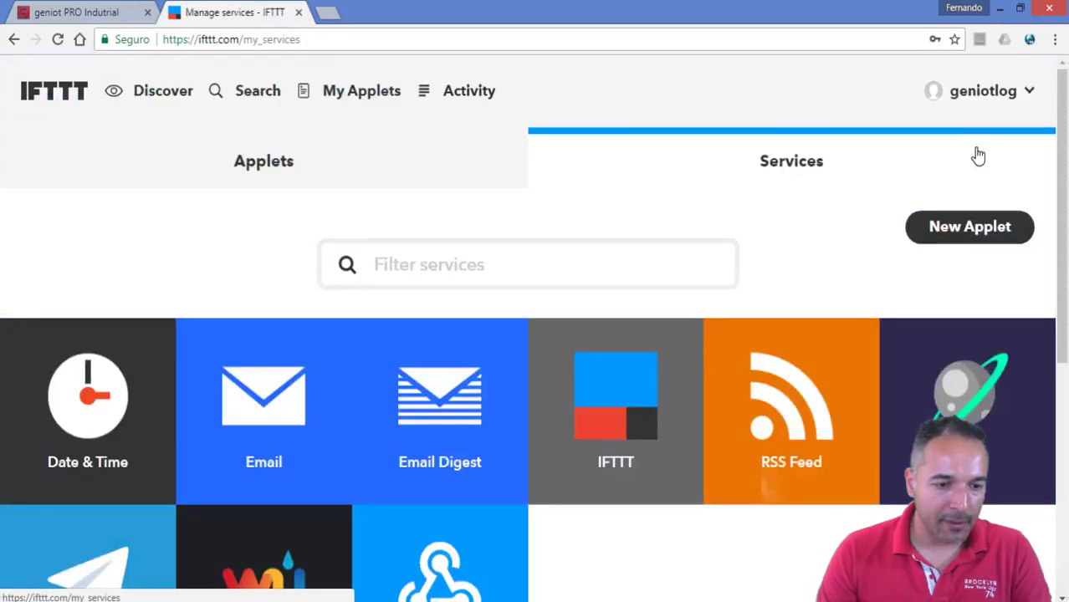
- Delete the existing applet that sends an email on the maker event "Email" and dismiss the deletion survey
left_click(250, 171)
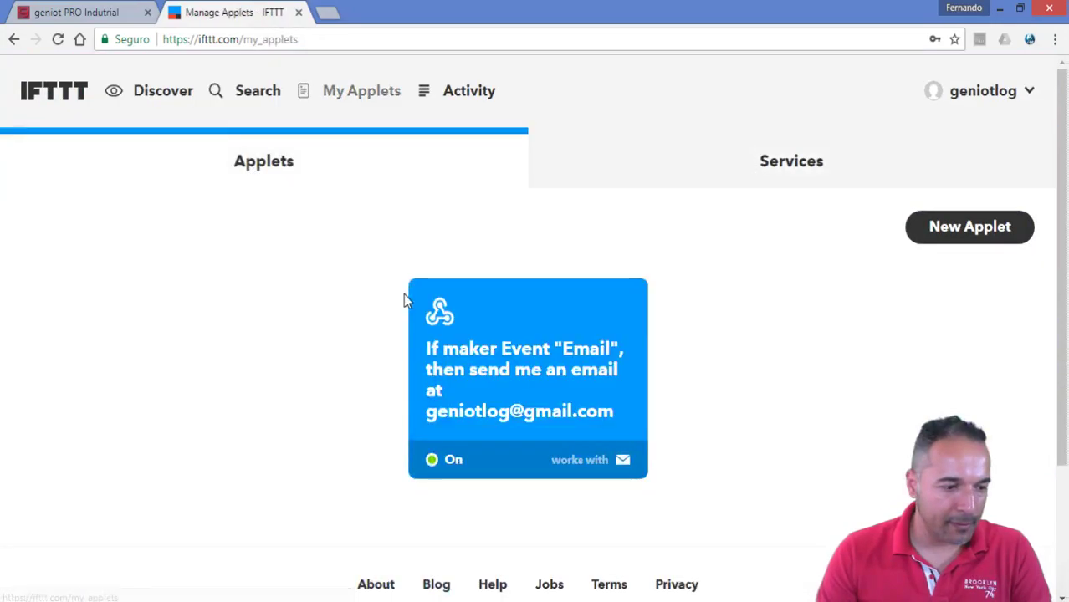
left_click(496, 433)
scroll(509, 368, "down", 3)
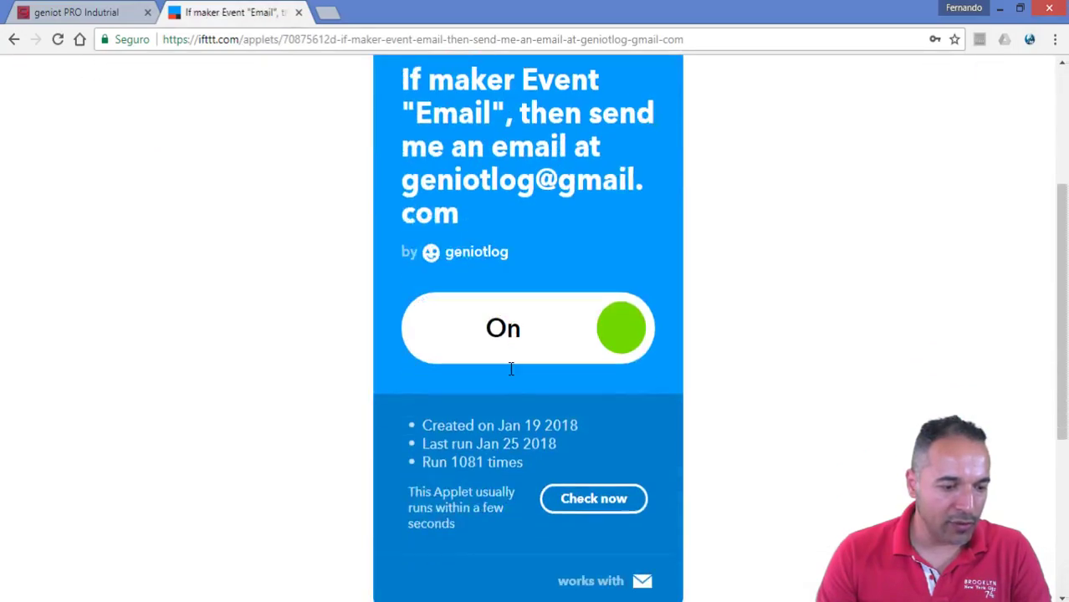
scroll(569, 410, "up", 5)
left_click(647, 230)
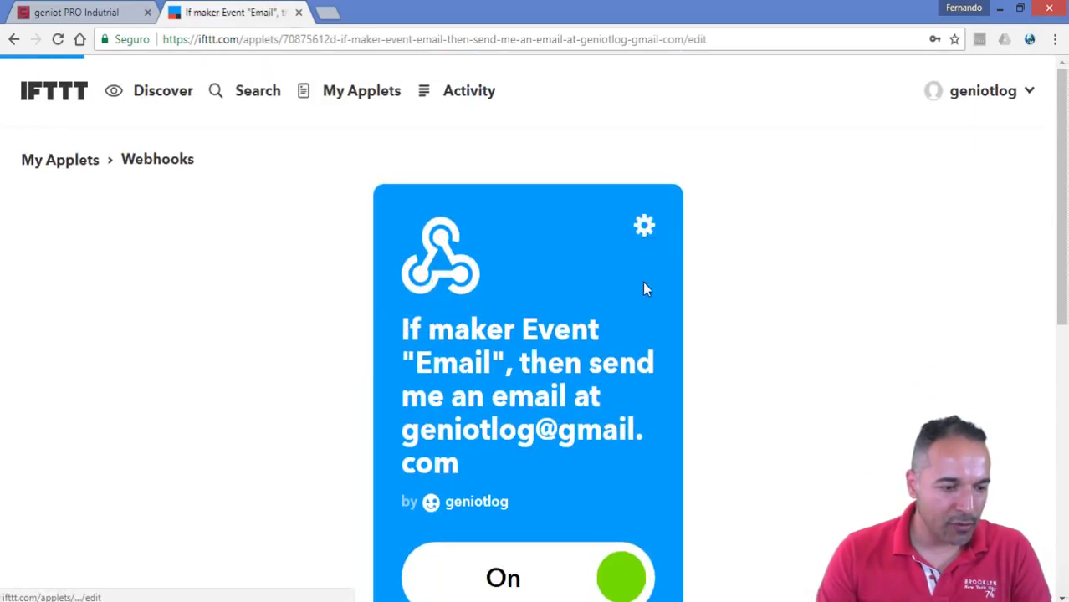
scroll(642, 281, "down", 10)
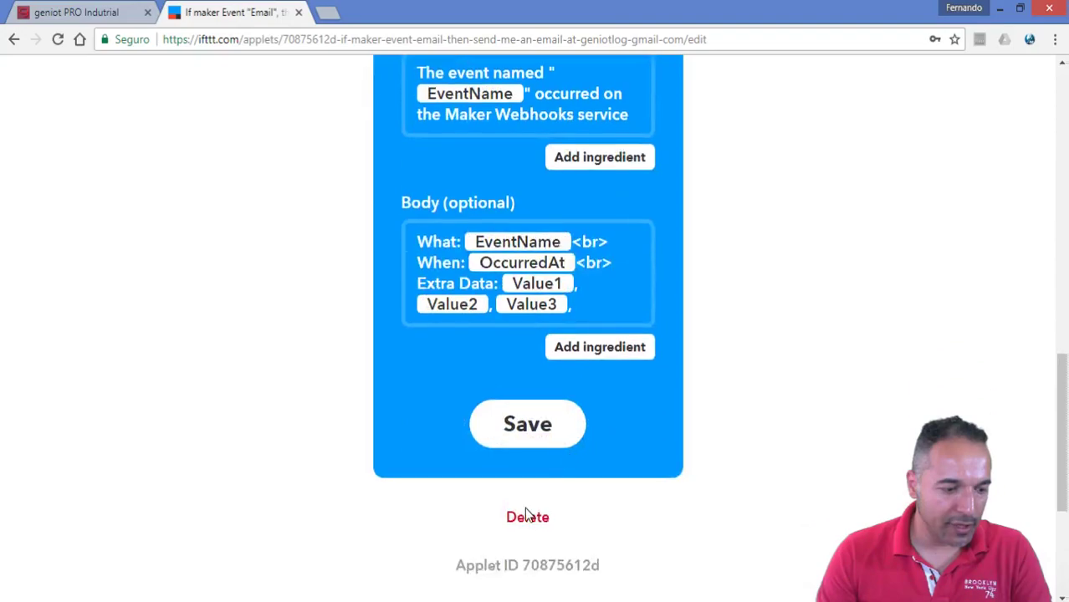
left_click(528, 512)
left_click(569, 128)
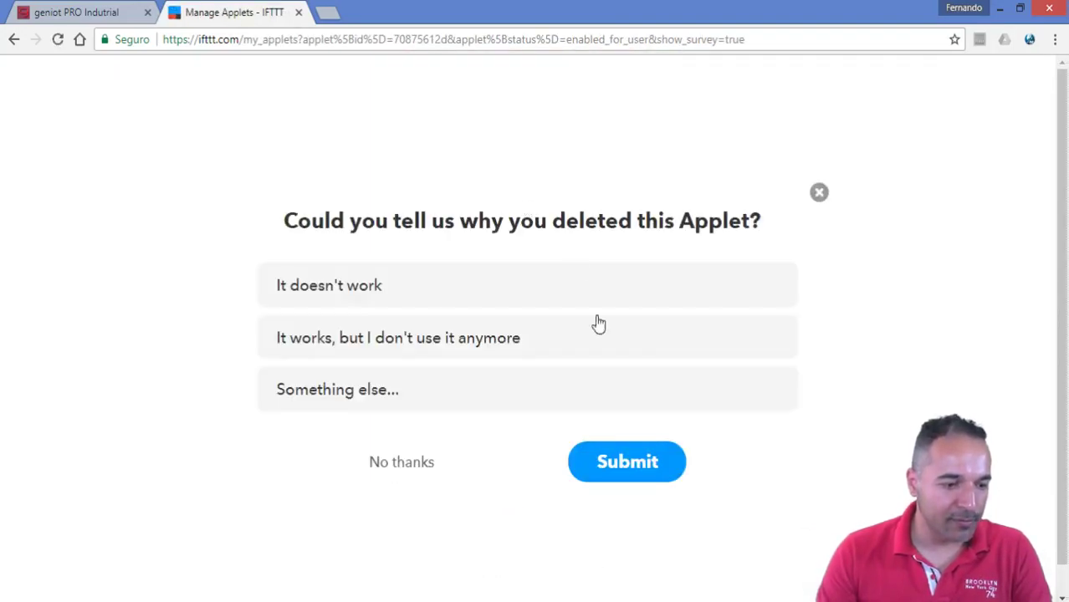
left_click(820, 194)
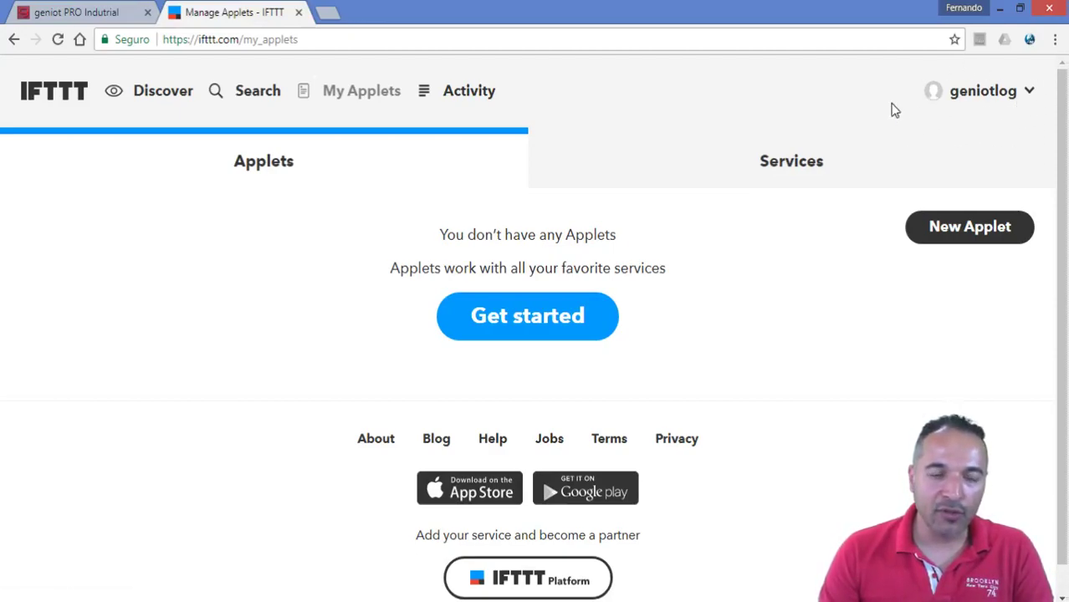
- Start a new applet and choose Webhooks as its trigger service, searching for "web"
left_click(1022, 94)
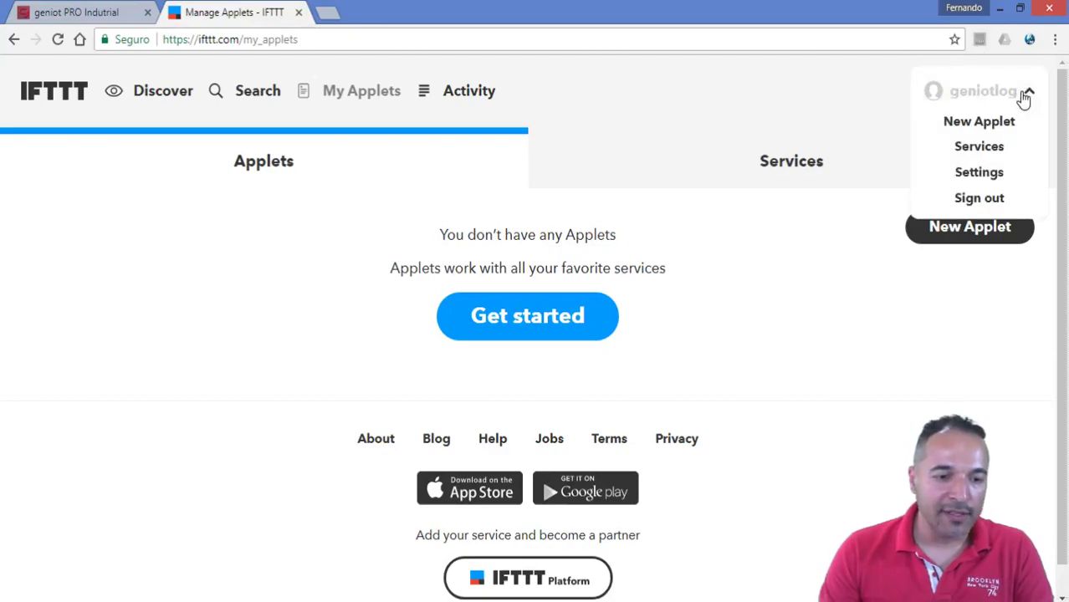
left_click(987, 123)
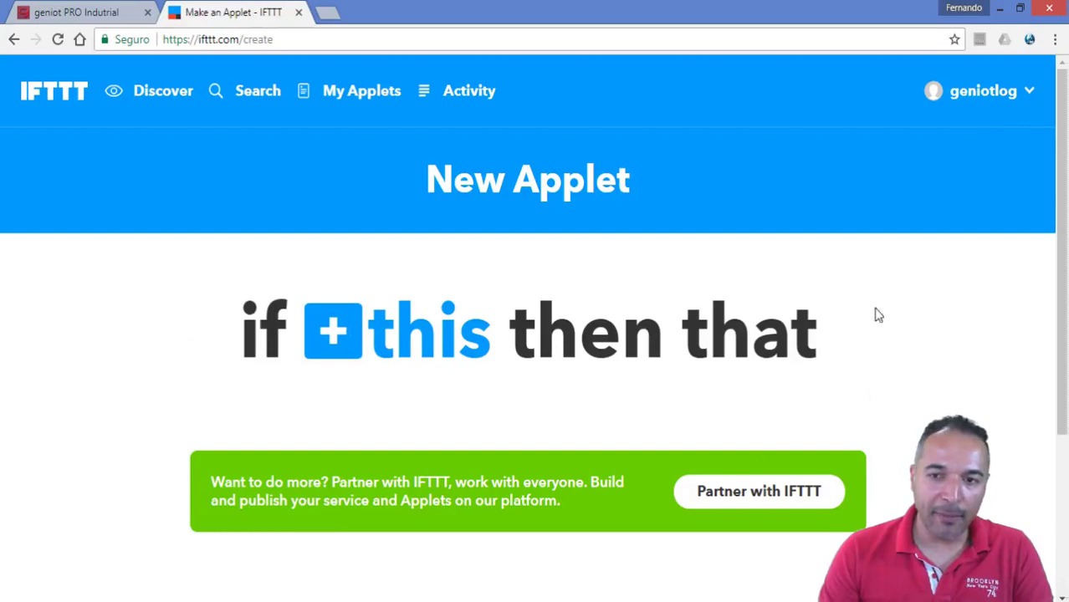
left_click(347, 346)
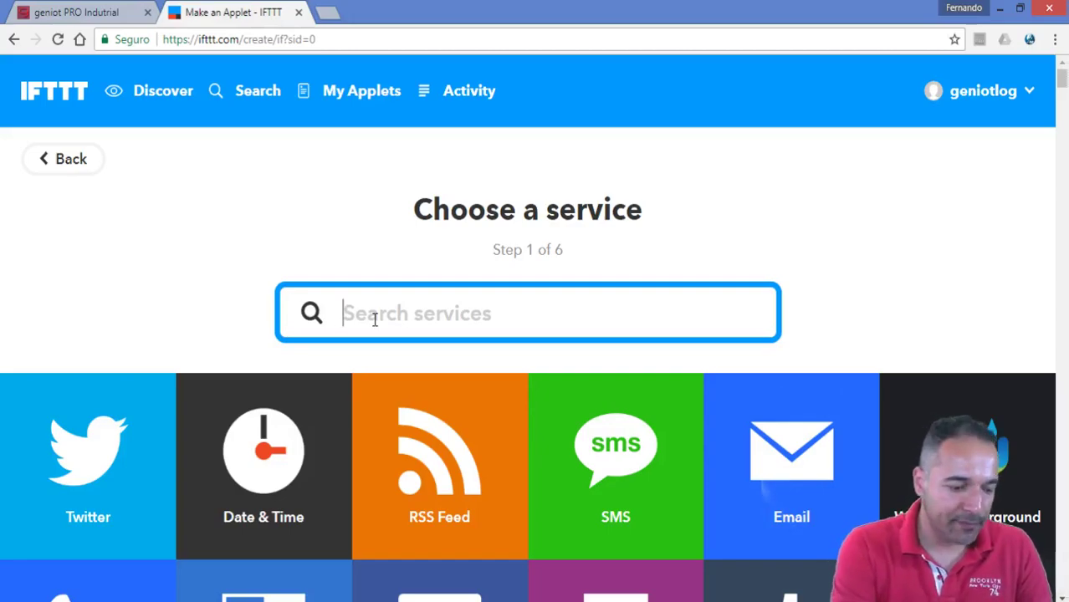
type("web")
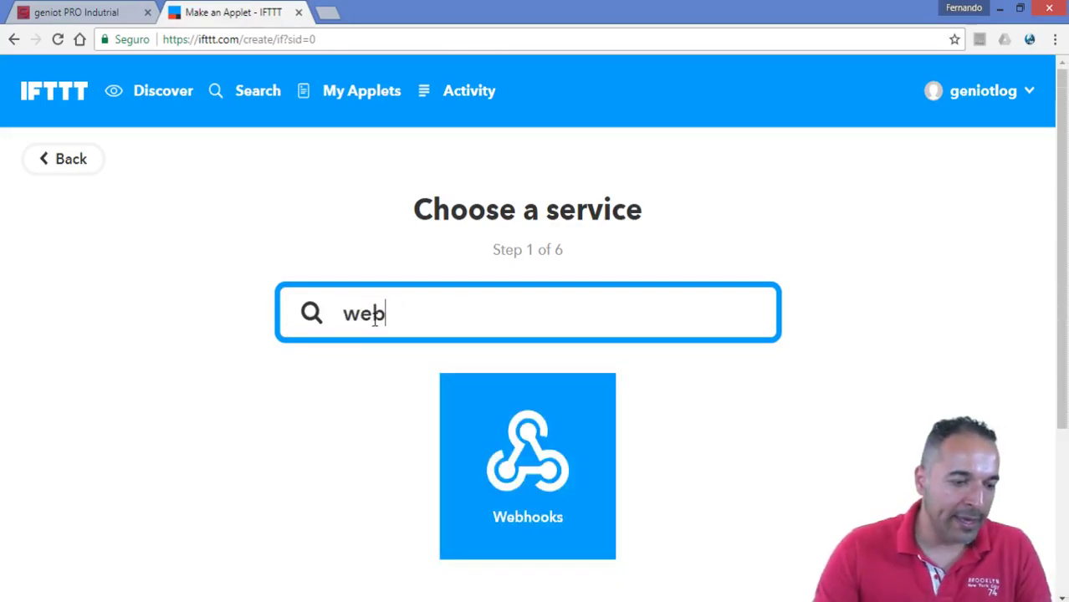
left_click(529, 457)
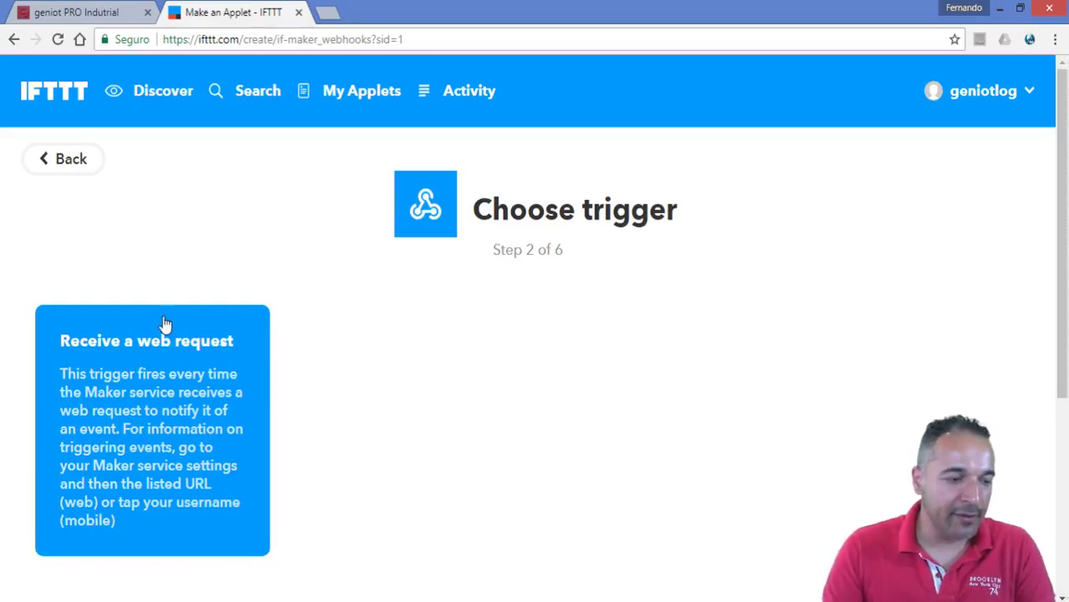
- Create a Receive a web request trigger with the event name "Email"
left_click(137, 391)
left_click(549, 533)
scroll(548, 532, "down", 1)
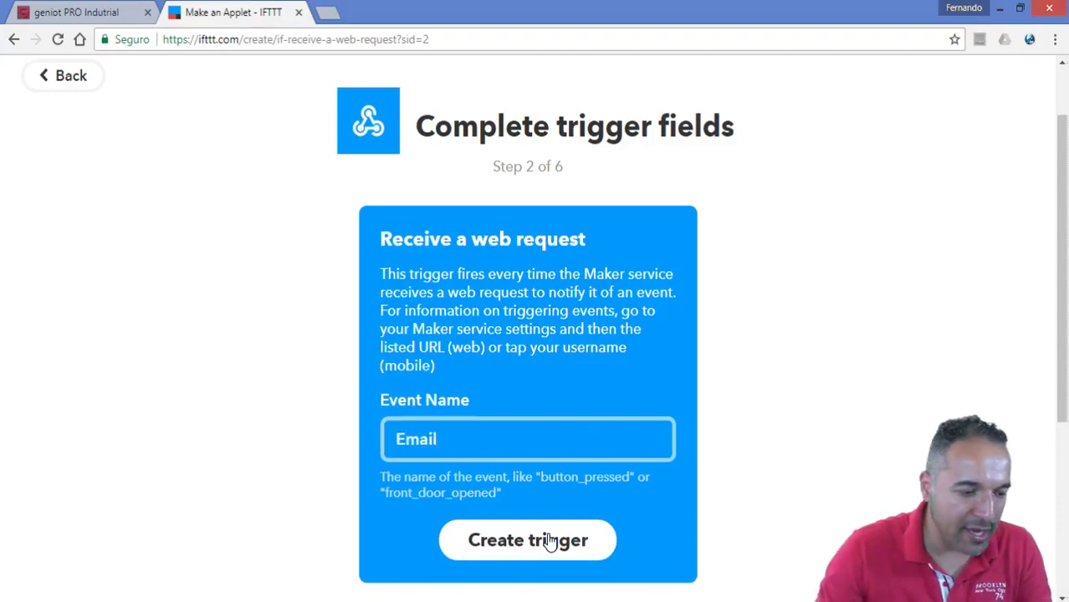
left_click(550, 542)
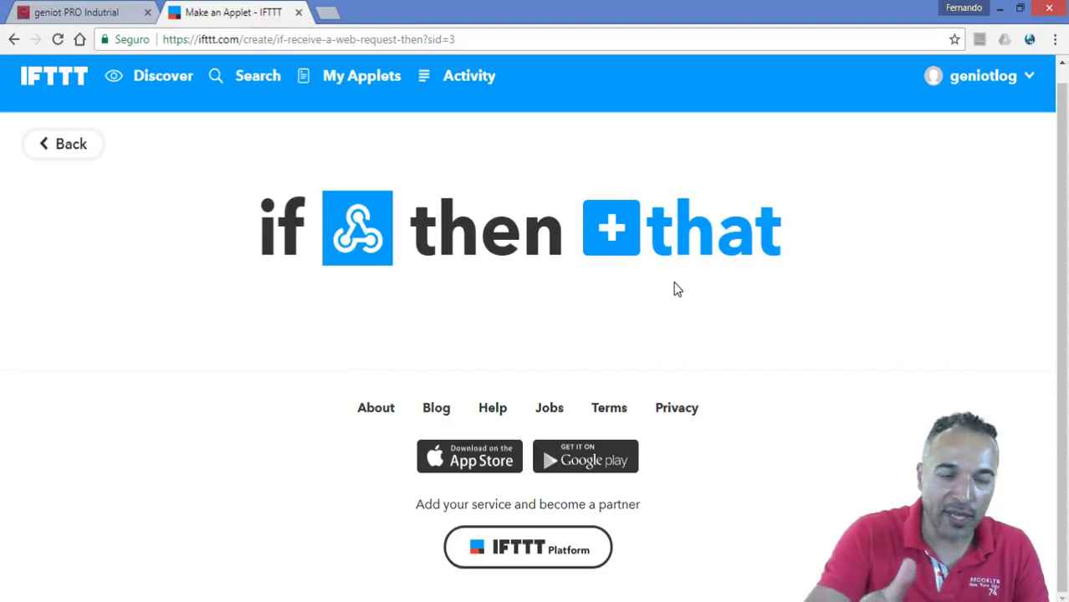
- Open the choice of action services for the applet and look through the available services
left_click(638, 232)
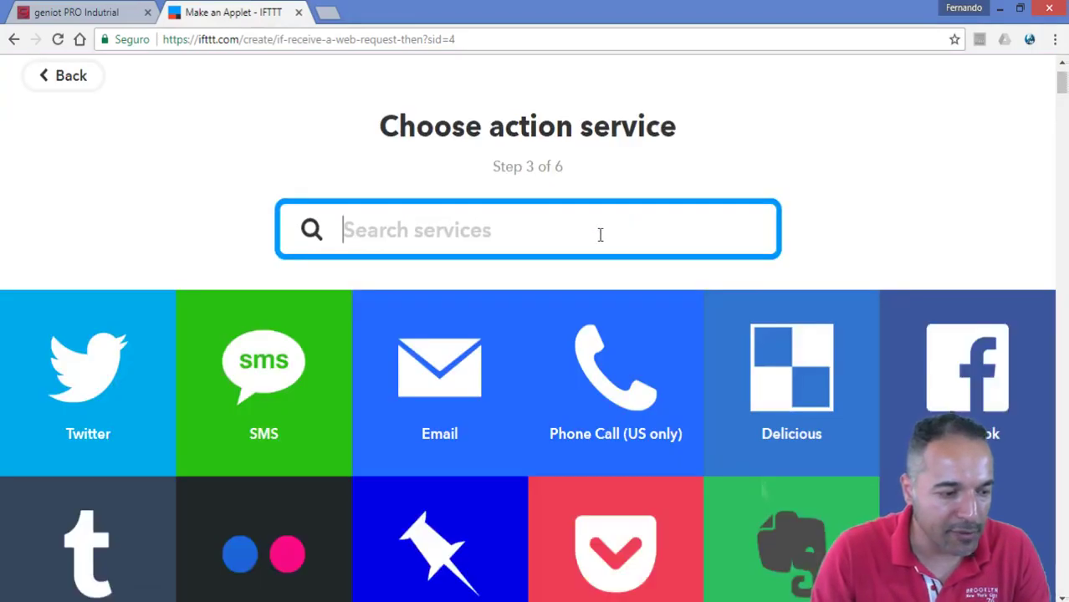
type("e")
key("BackSpace")
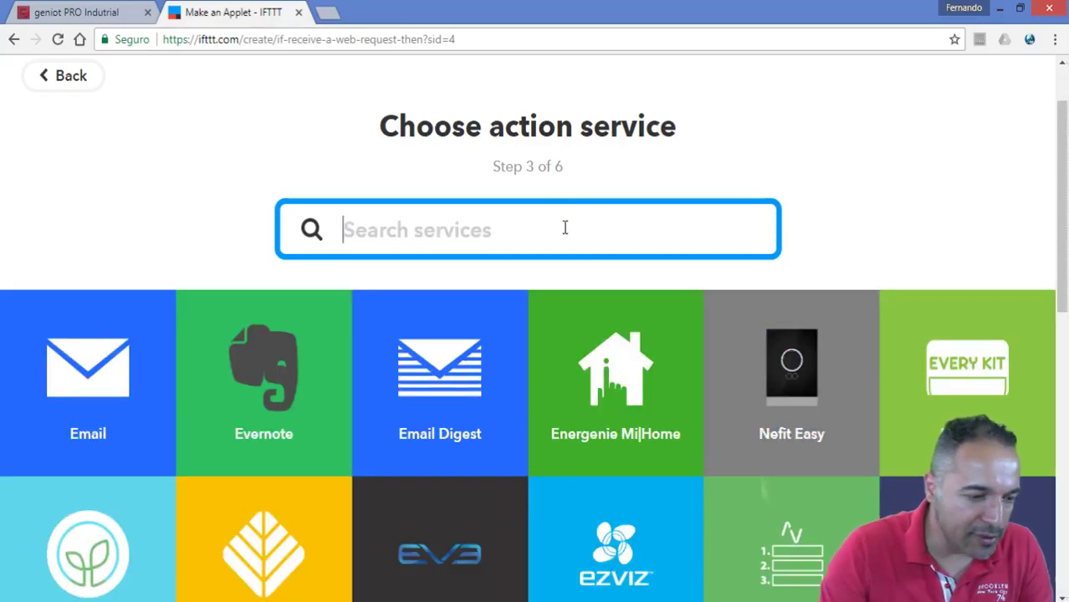
scroll(677, 311, "down", 20)
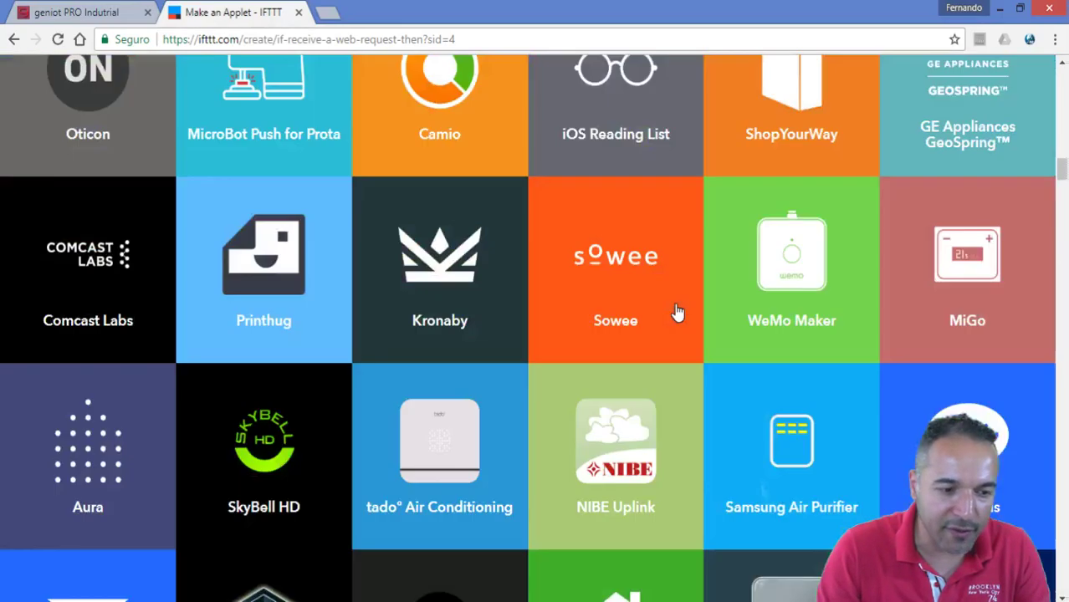
scroll(678, 311, "down", 5)
scroll(678, 311, "down", 15)
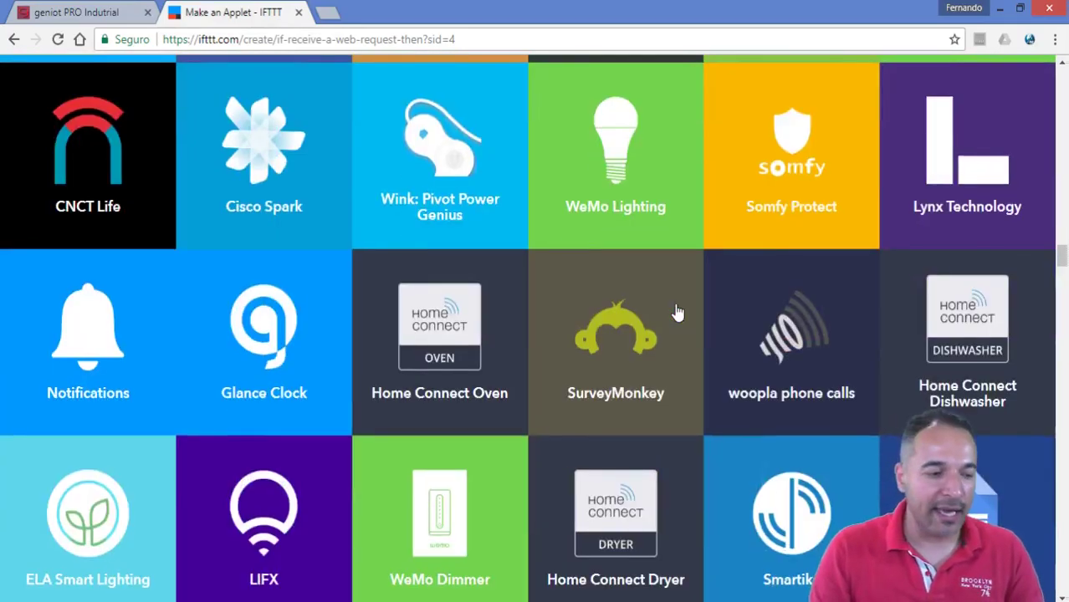
scroll(677, 314, "down", 20)
scroll(677, 324, "down", 20)
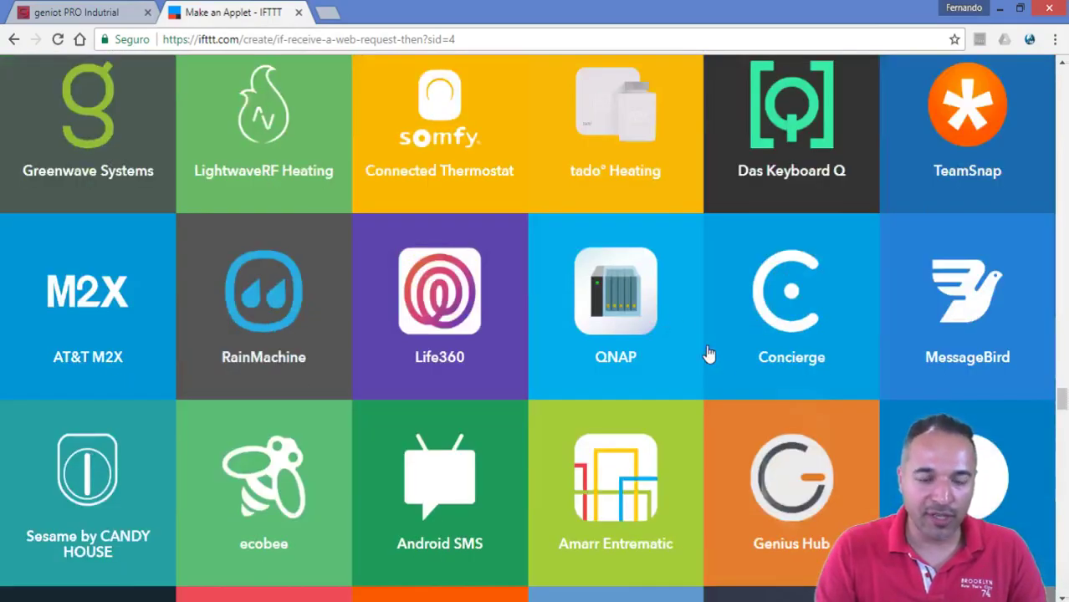
left_click_drag(1059, 400, 1063, 76)
- Search the action services for "email", select Email and choose the Send me an email action
type("e")
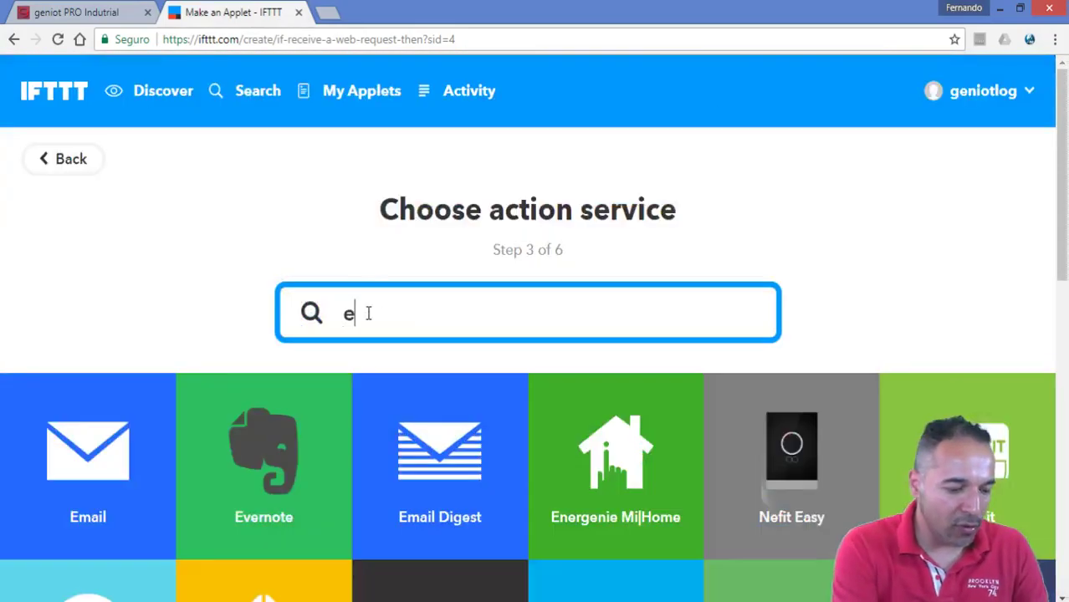
type("mail")
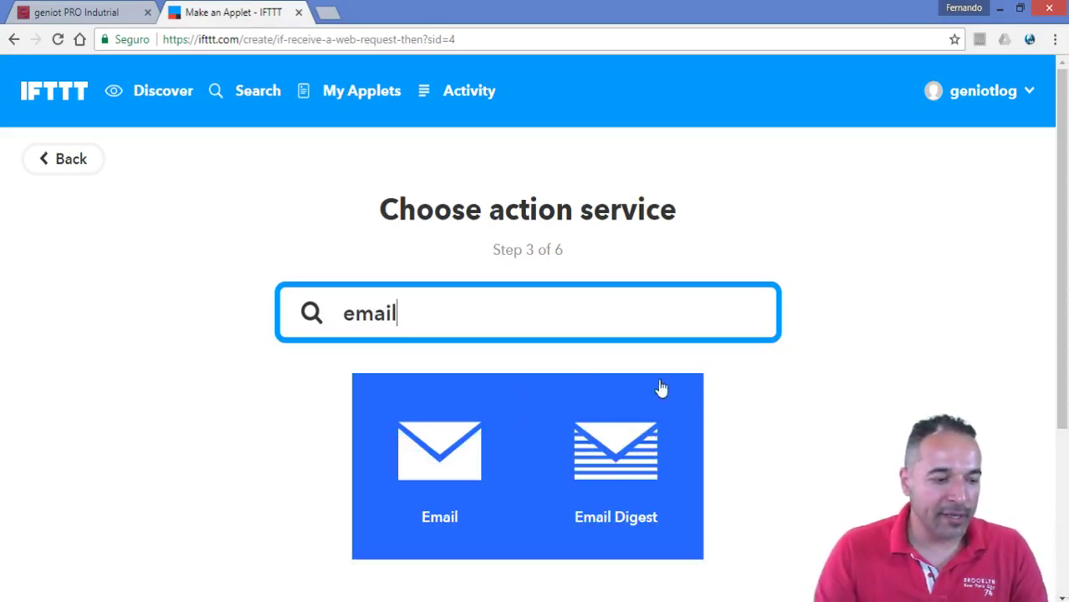
left_click(441, 477)
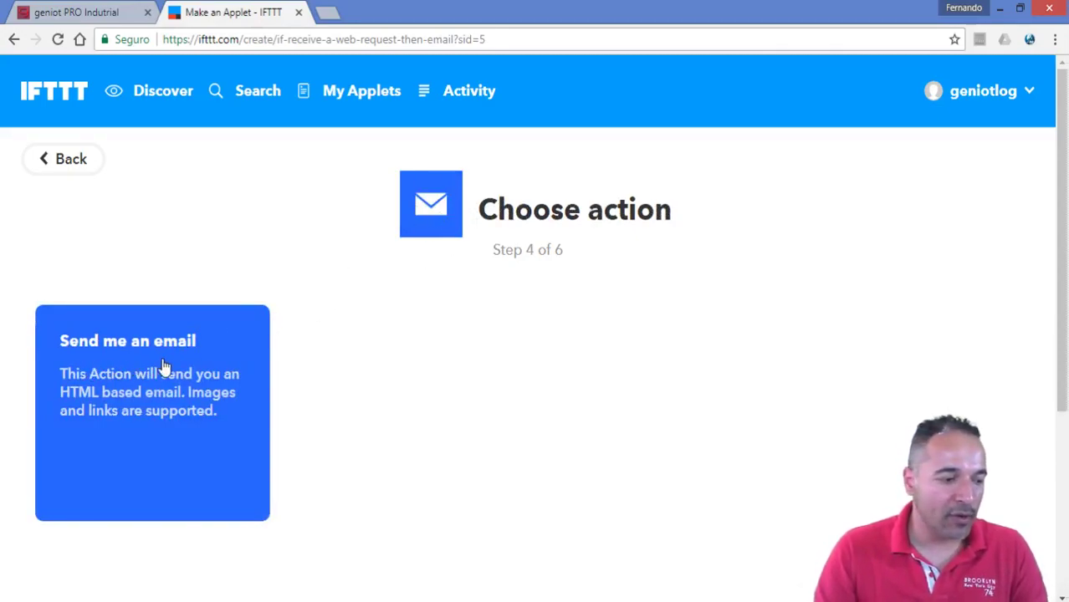
left_click(116, 394)
scroll(574, 410, "down", 3)
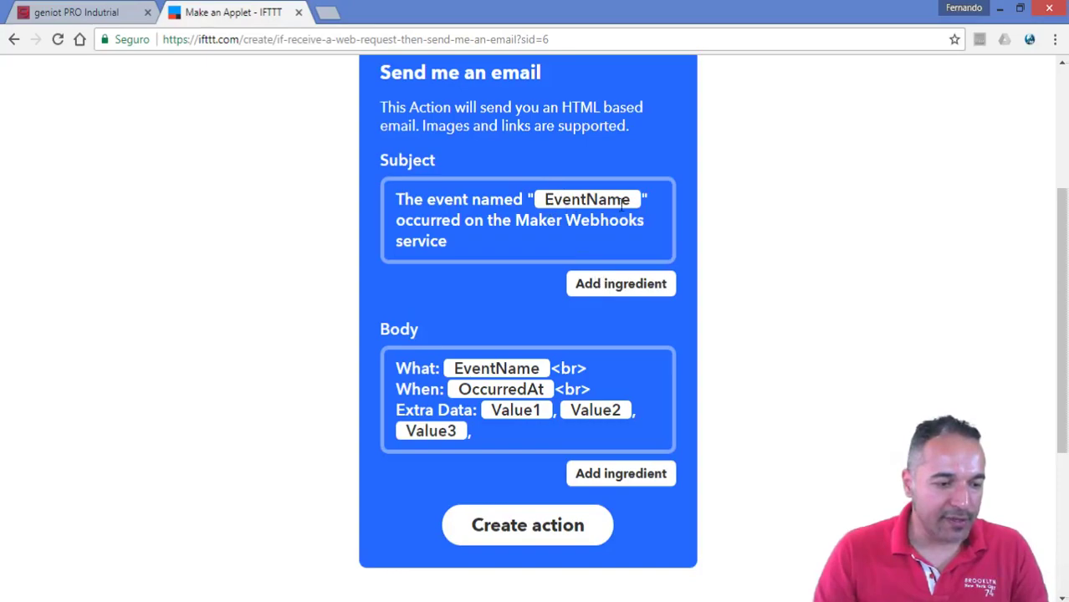
left_click(450, 241)
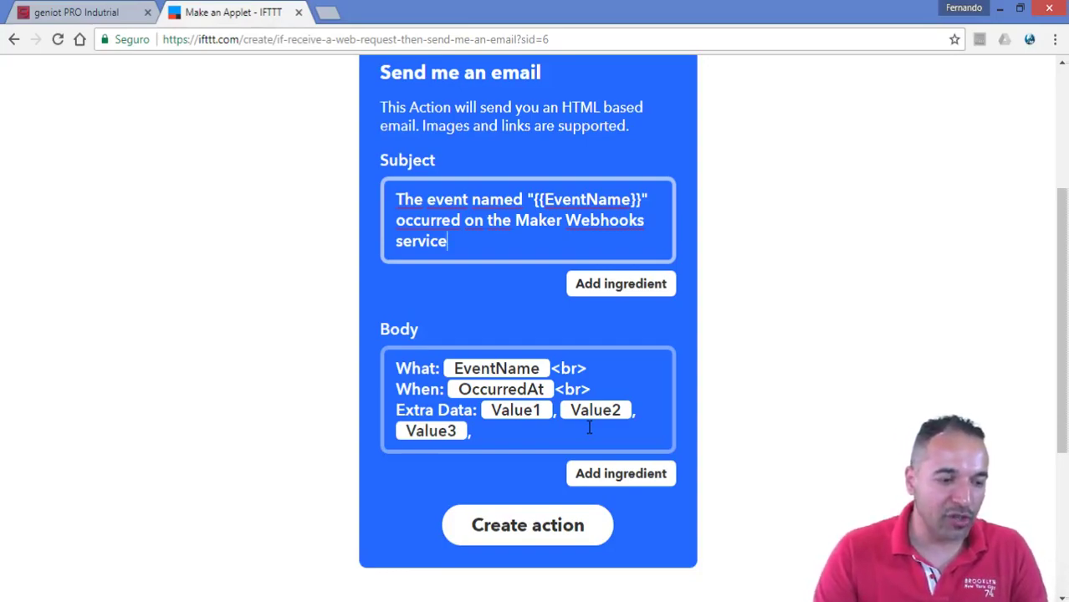
left_click(825, 390)
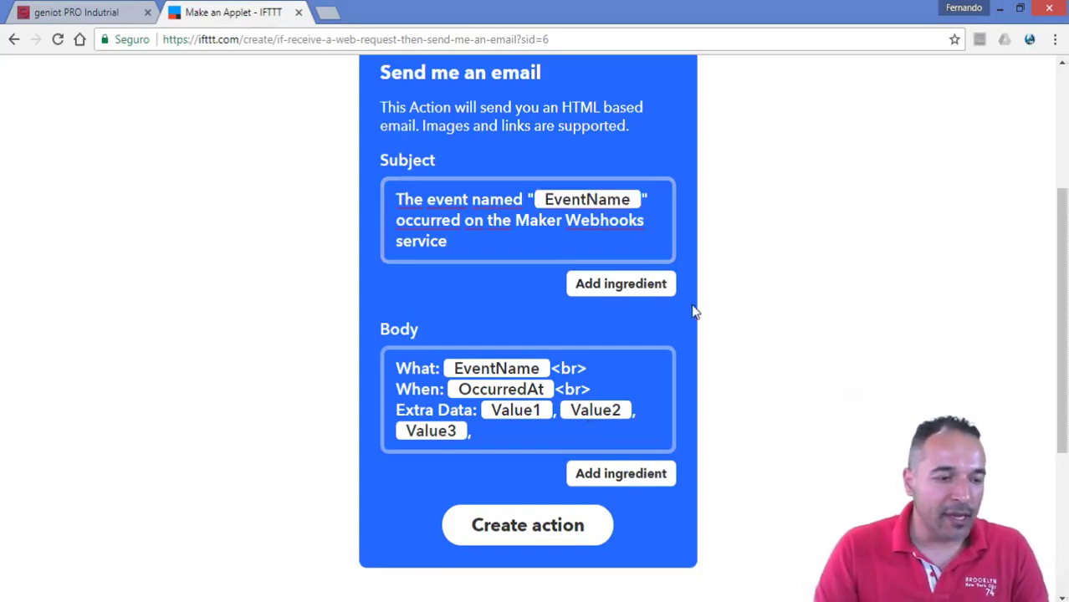
- Create the email action with the default subject and body, and finish the applet
scroll(693, 311, "up", 3)
scroll(693, 311, "down", 5)
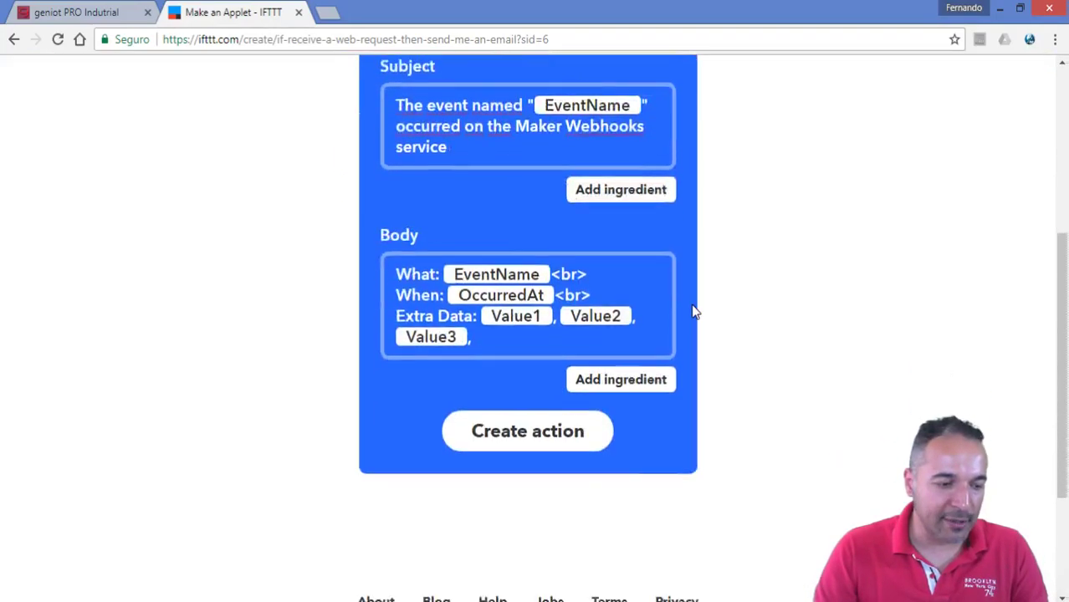
scroll(693, 311, "up", 2)
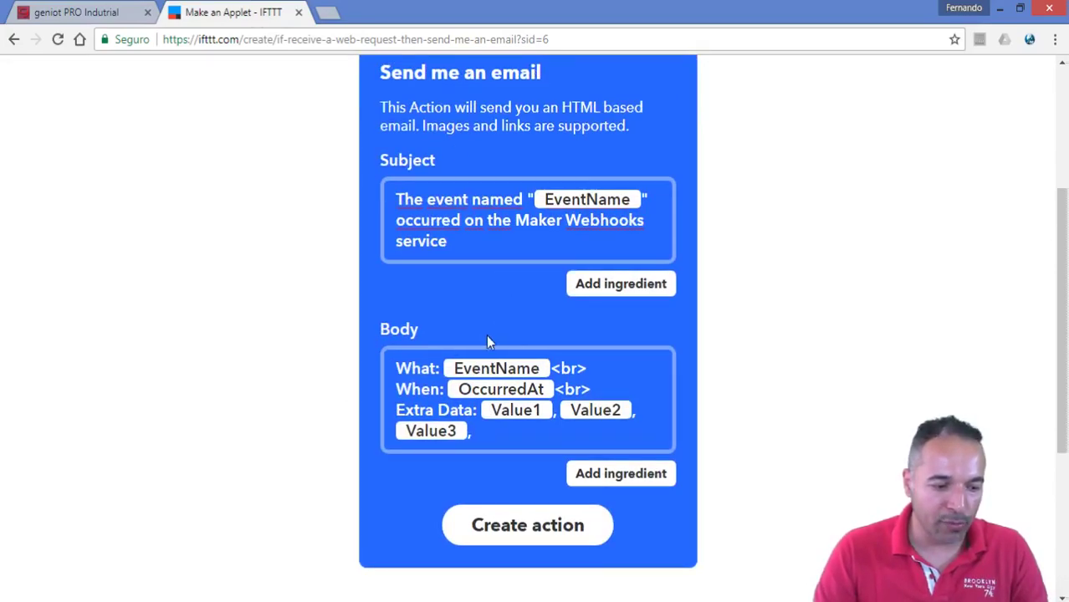
left_click(567, 530)
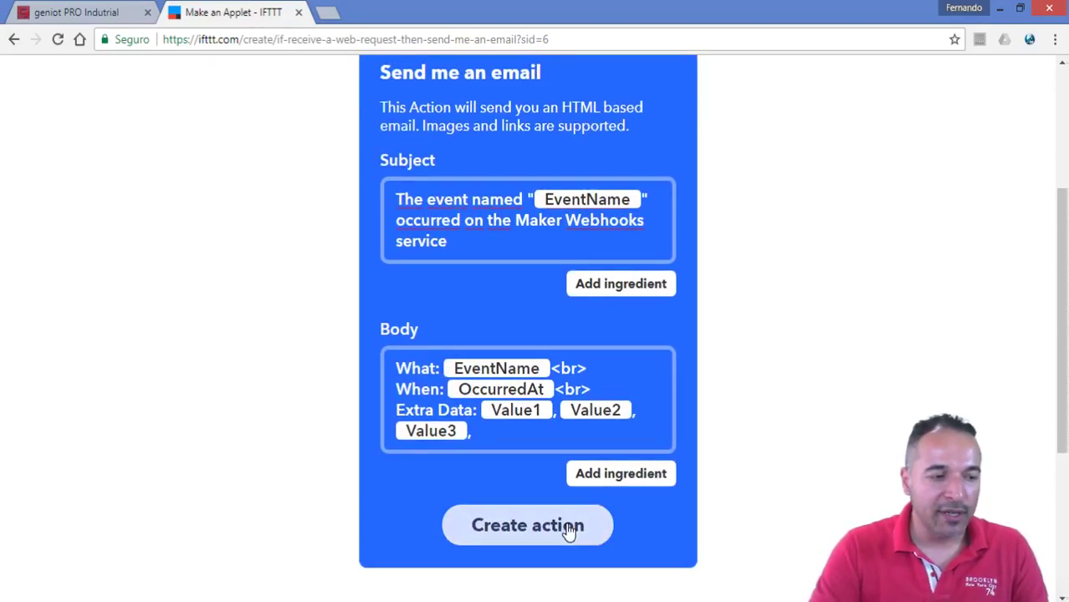
scroll(569, 527, "up", 2)
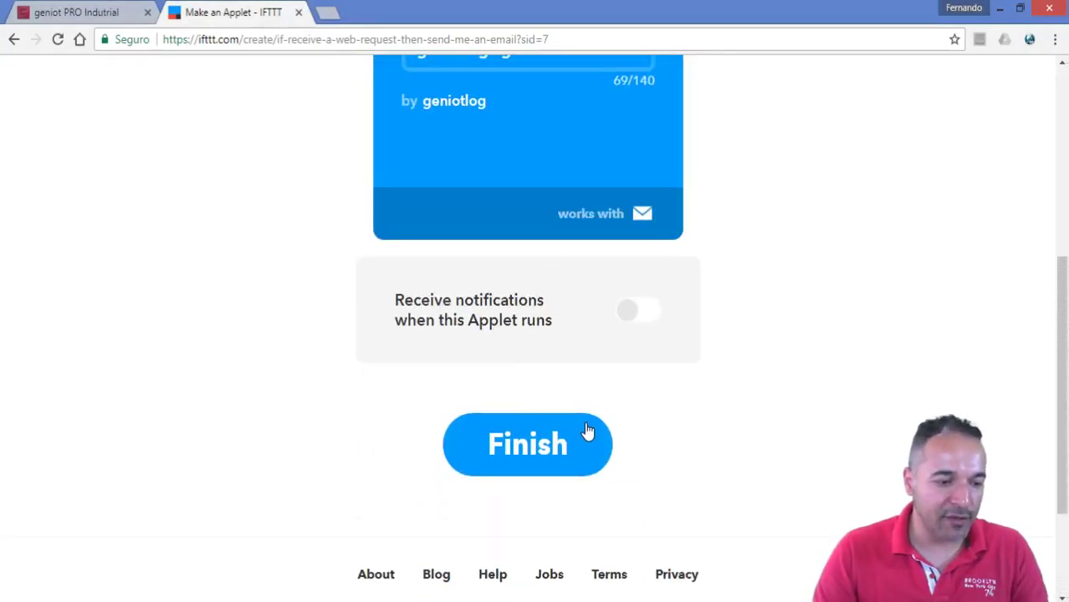
left_click(539, 454)
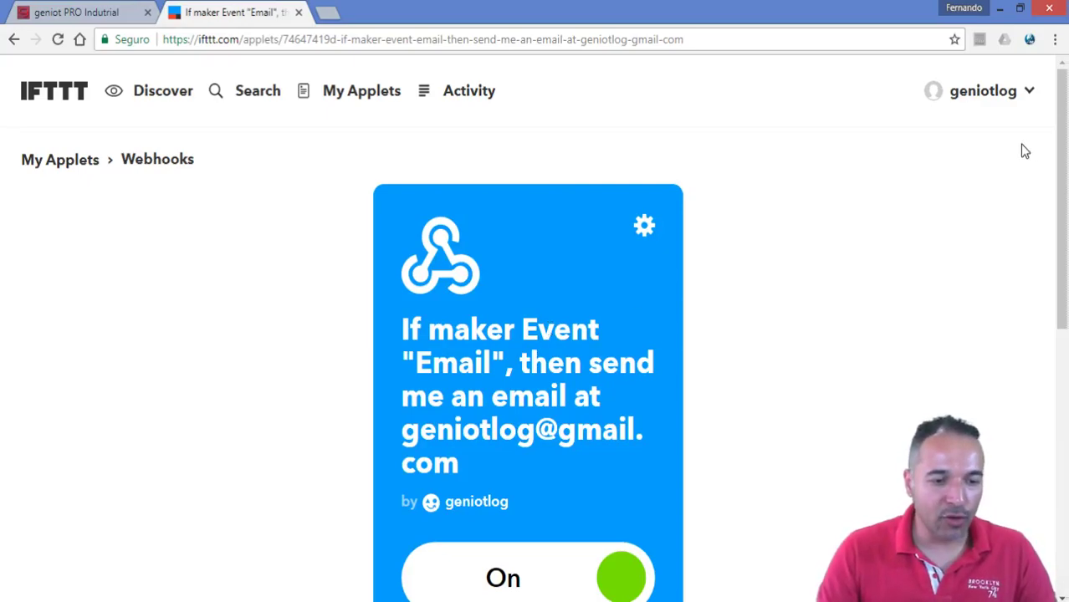
- Open the Webhooks service page from the account's list of services
left_click(1028, 94)
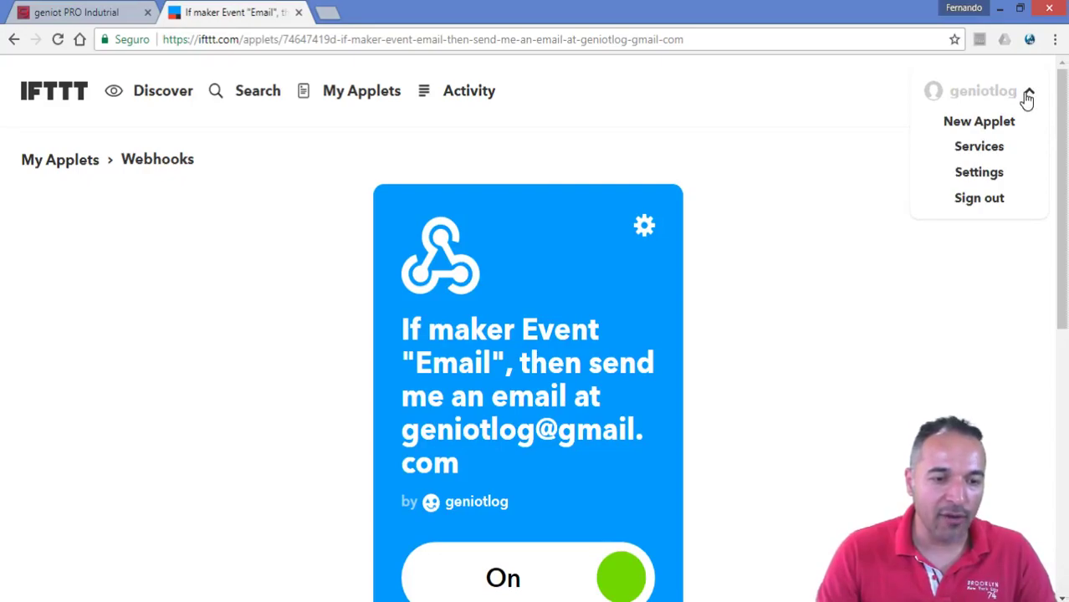
left_click(989, 149)
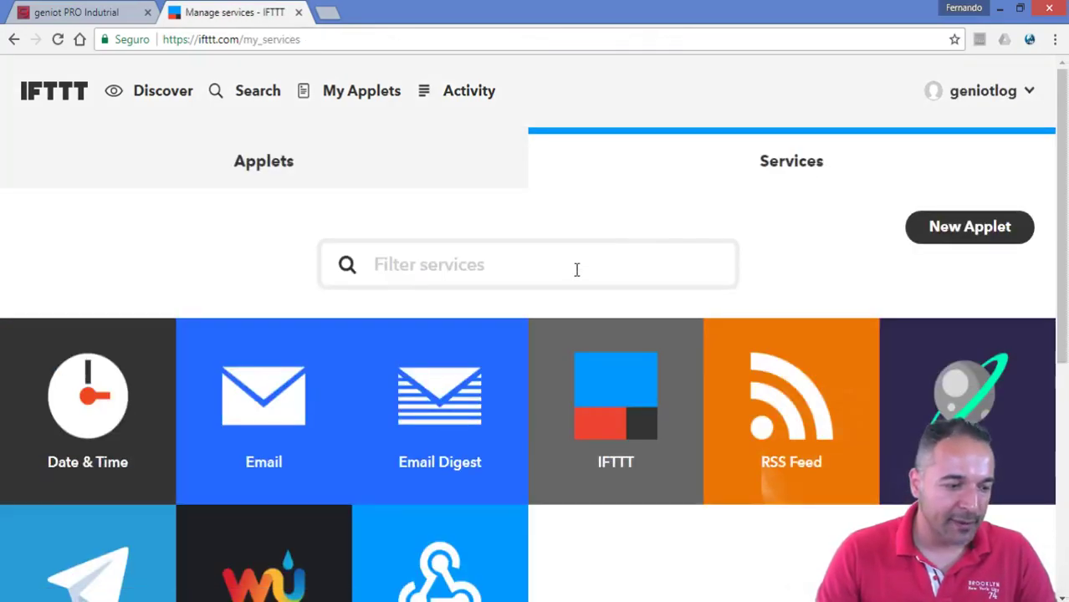
scroll(507, 265, "down", 2)
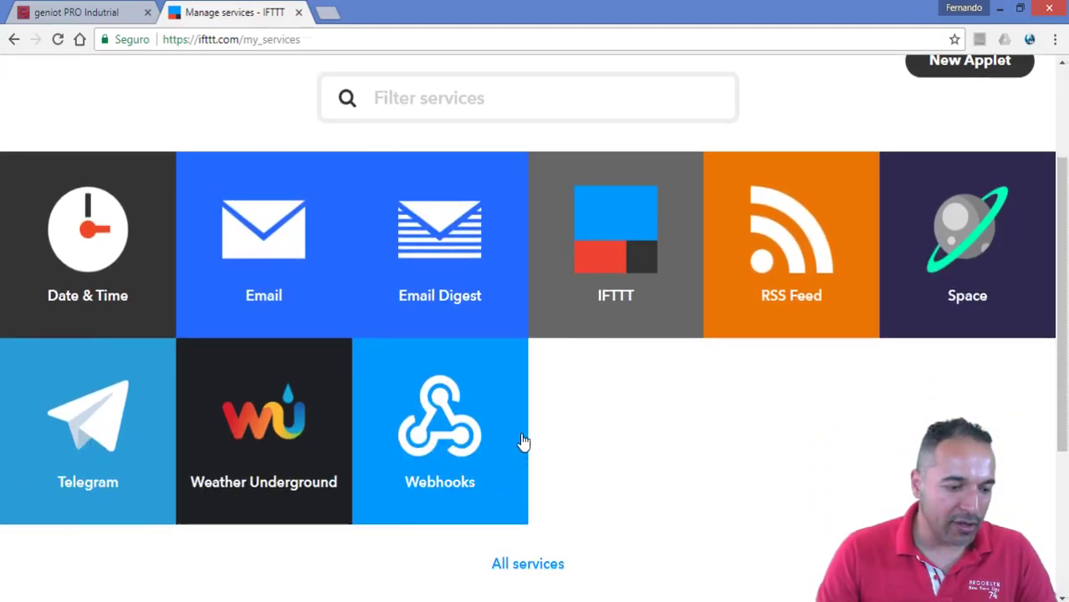
left_click(413, 427)
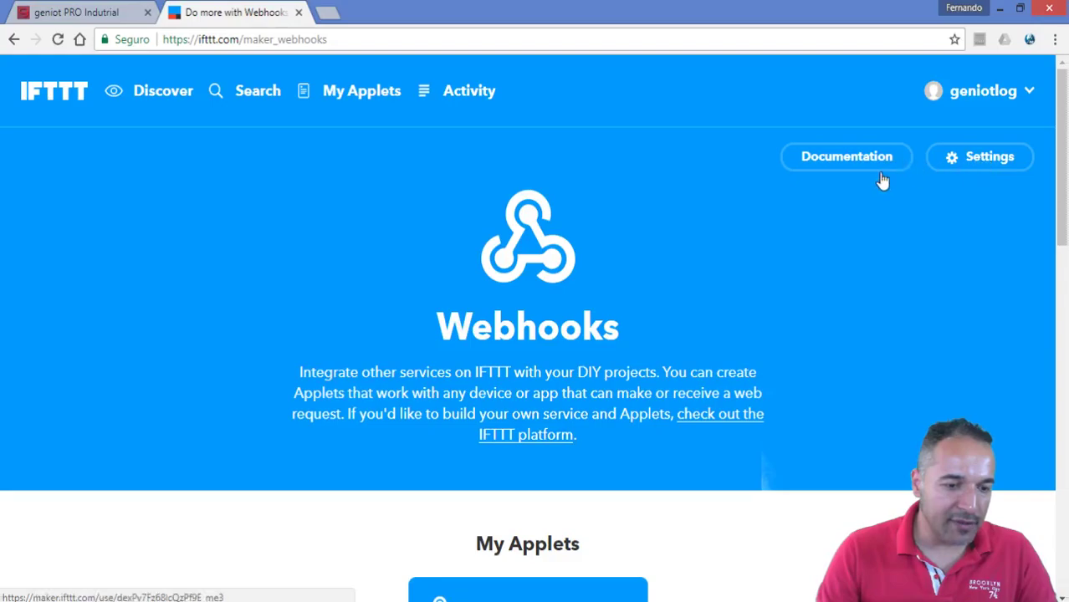
scroll(878, 282, "down", 4)
scroll(878, 284, "up", 3)
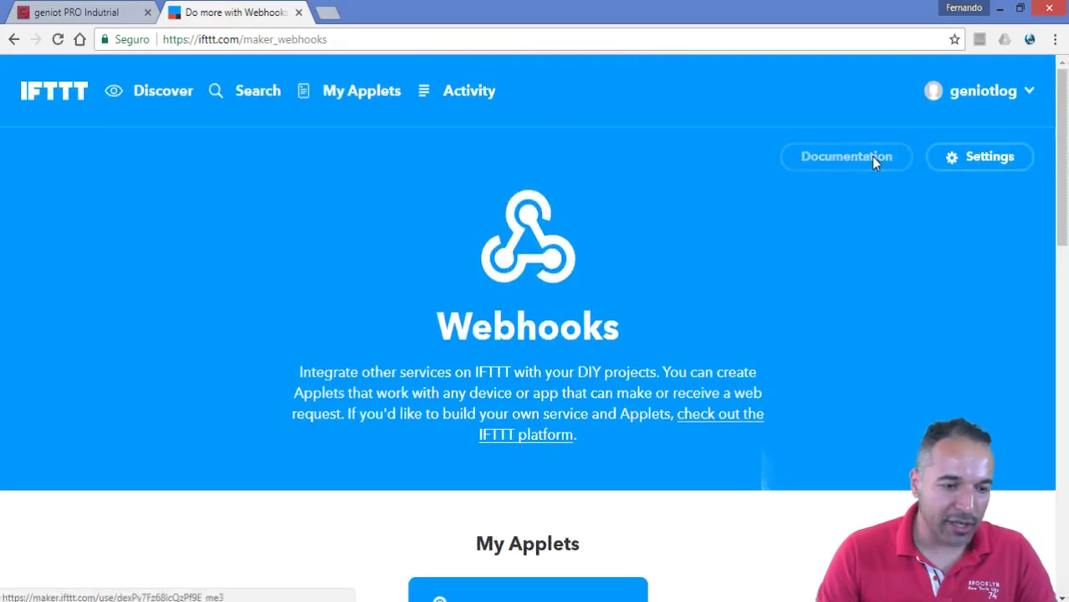
- Open the Webhooks documentation and copy the account's key shown there
left_click(873, 157)
key("ctrl+shift+Tab")
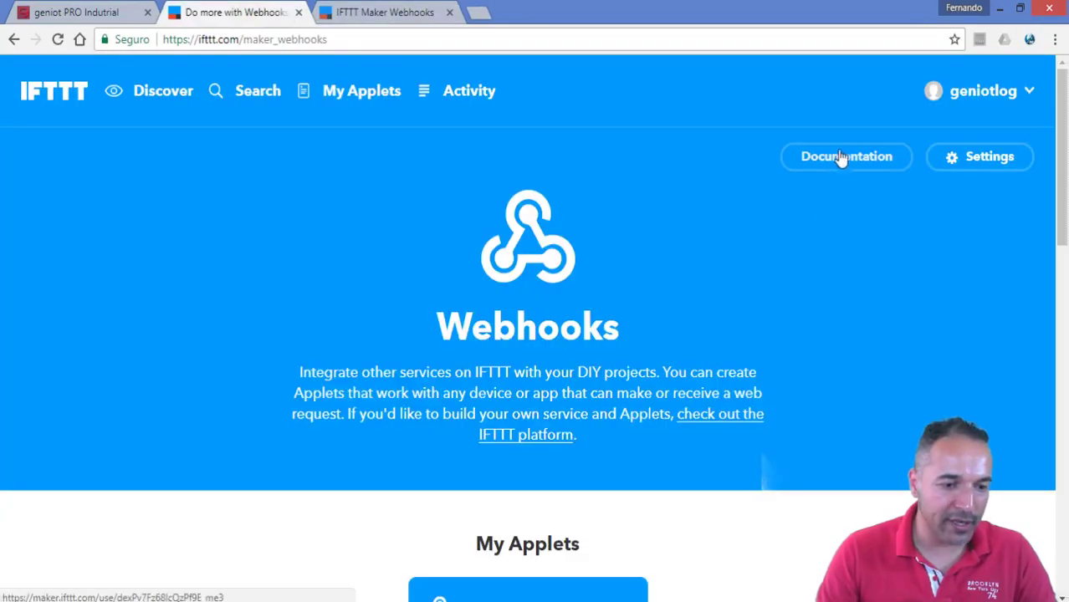
left_click(391, 11)
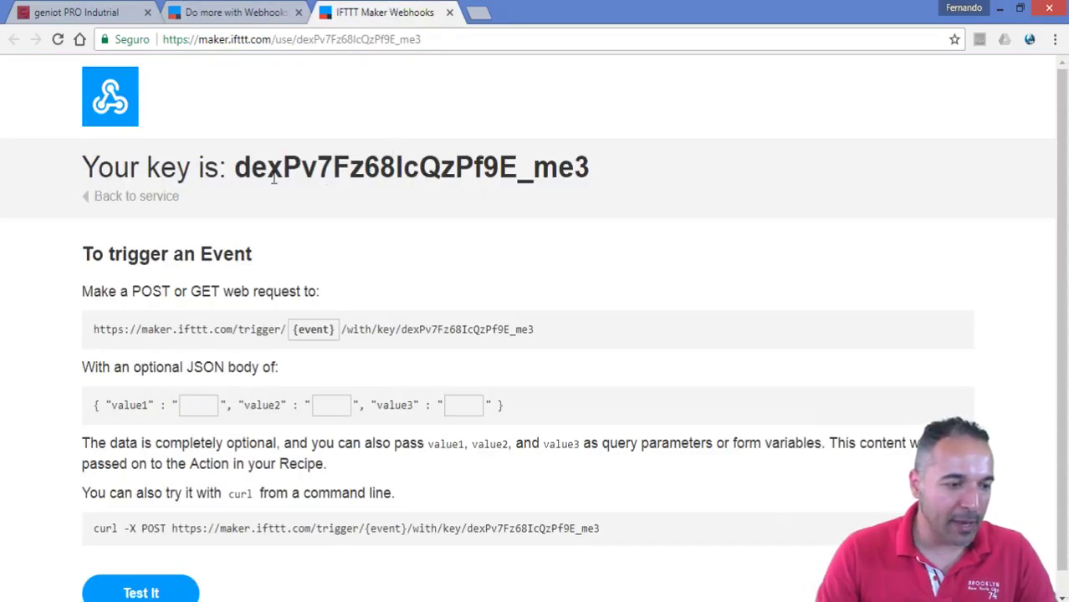
left_click_drag(238, 164, 586, 165)
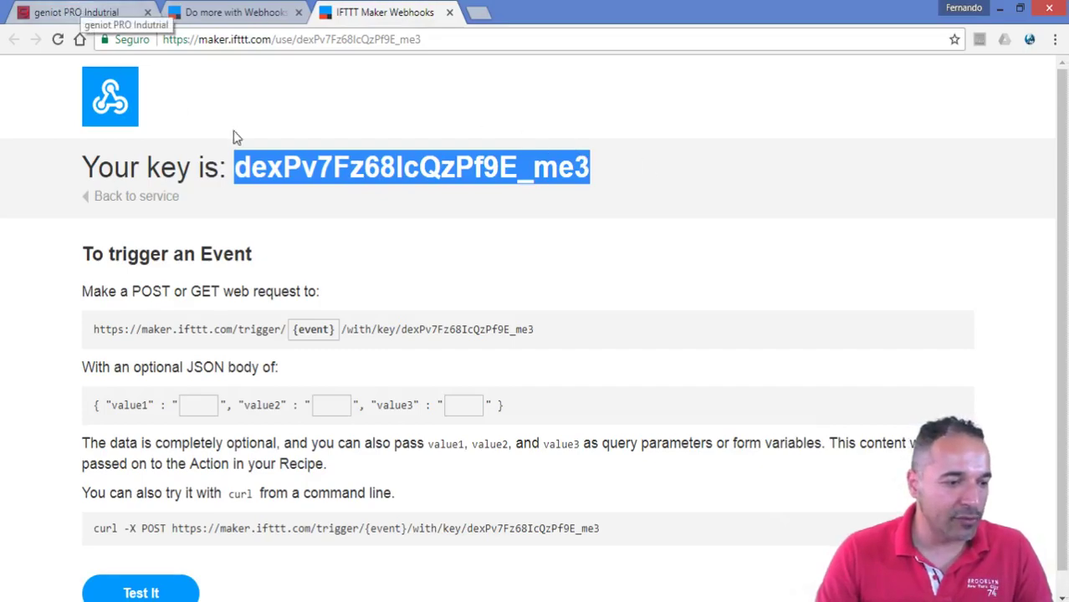
- In the geniot event form, paste the Webhooks key as the IFTTT Token and set the IFTTT Event Name to "Email"
key("ctrl+1")
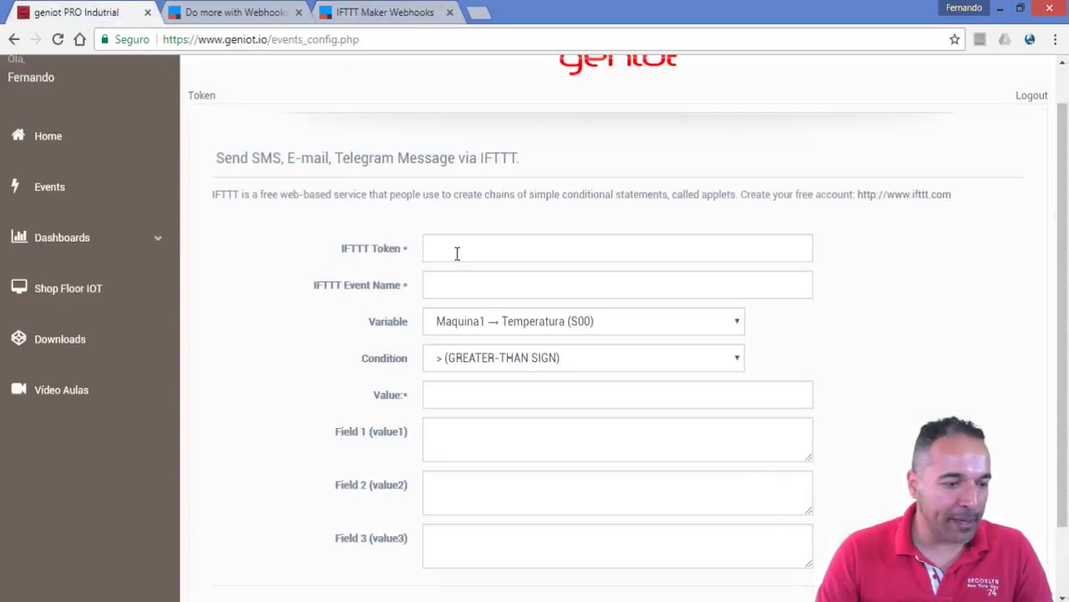
left_click(456, 254)
key("ctrl+v")
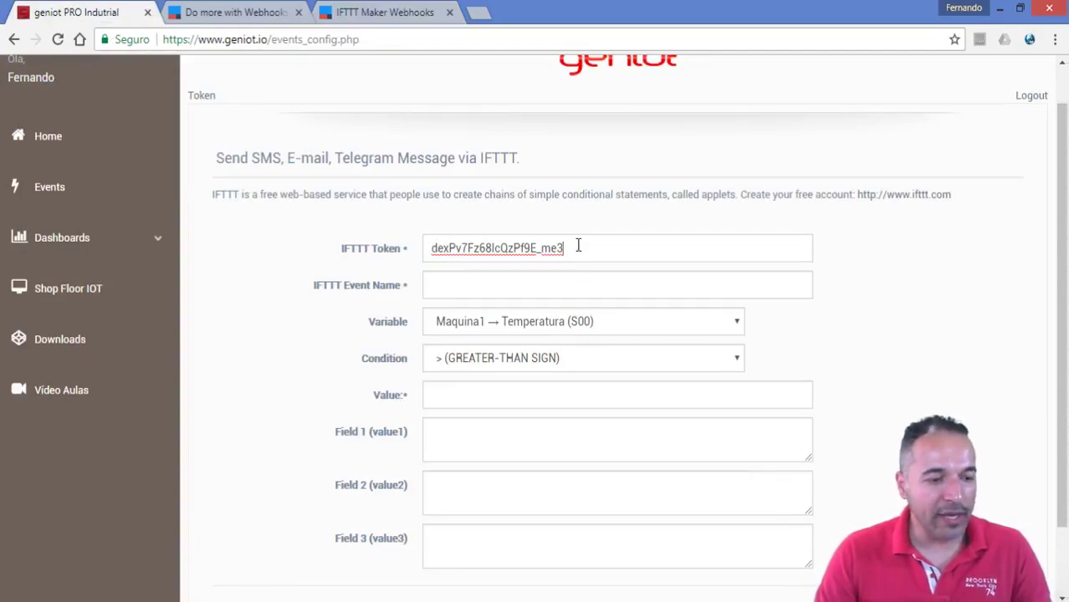
left_click(516, 287)
type("Email")
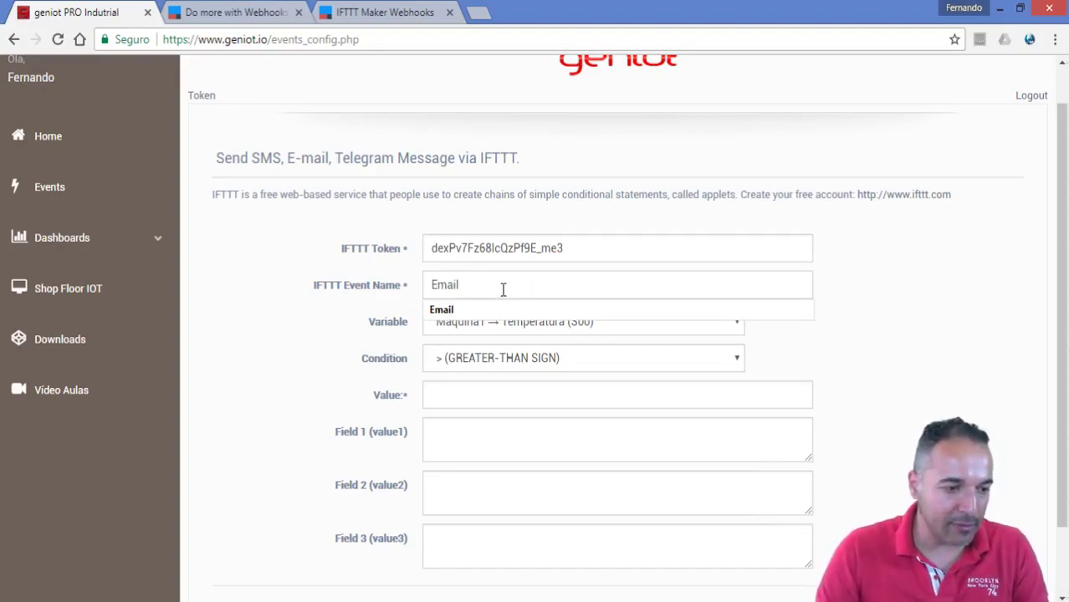
- Look through the IFTTT services and the list of own applets to check the event name used by the email applet
left_click(224, 10)
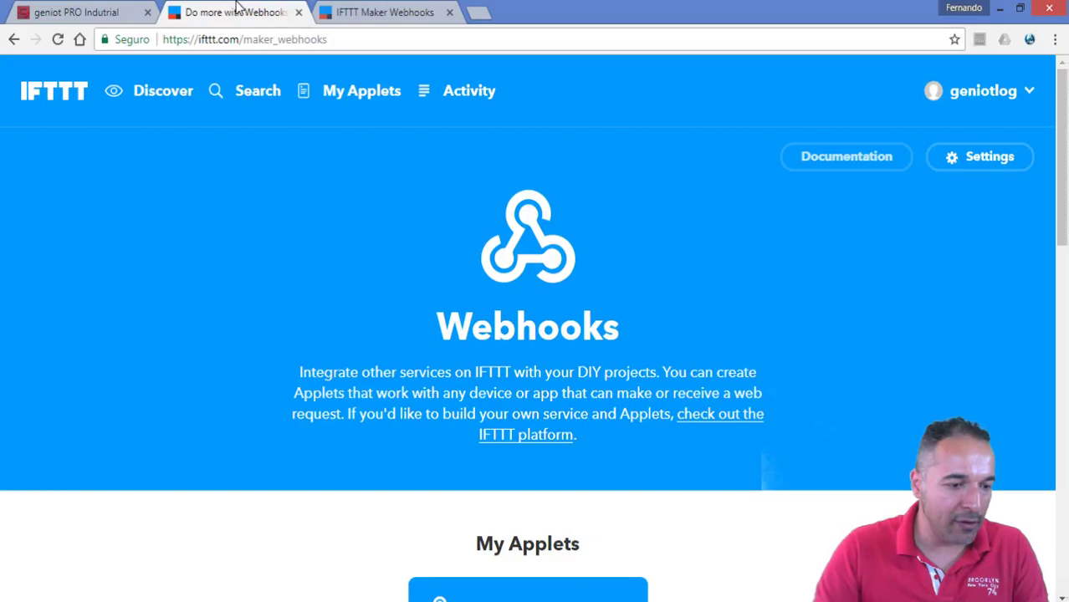
left_click(1027, 92)
left_click(976, 151)
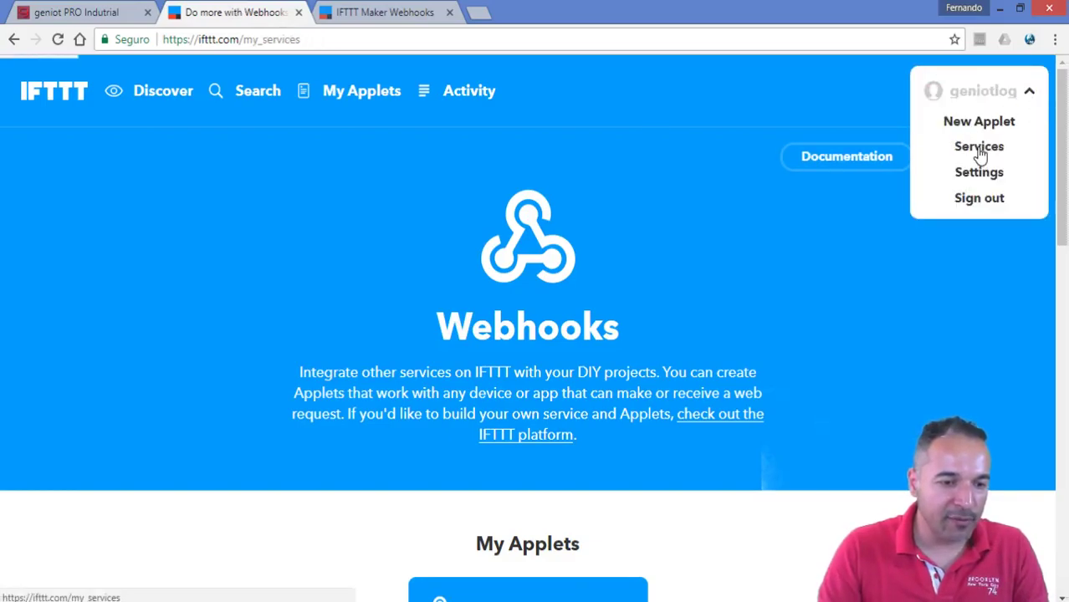
scroll(286, 268, "down", 2)
left_click(282, 253)
scroll(575, 342, "down", 4)
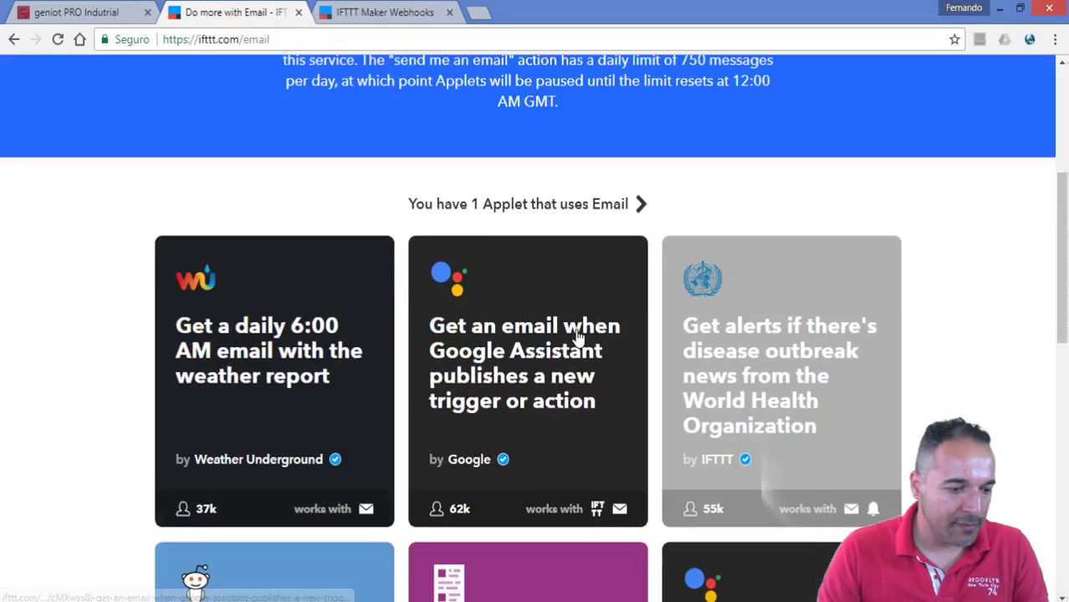
scroll(753, 251, "up", 4)
left_click(1027, 94)
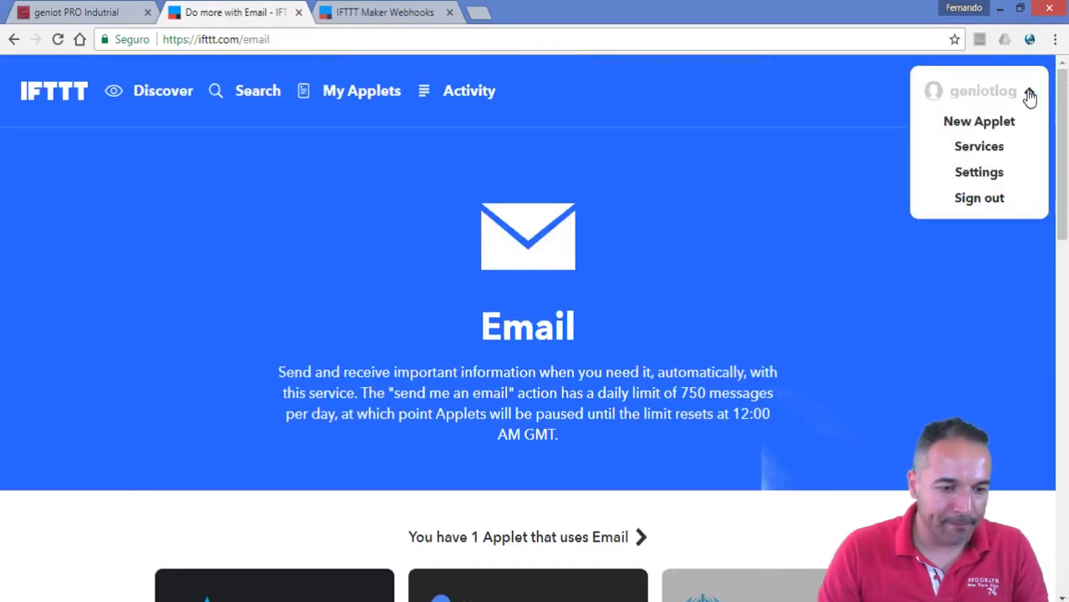
left_click(995, 149)
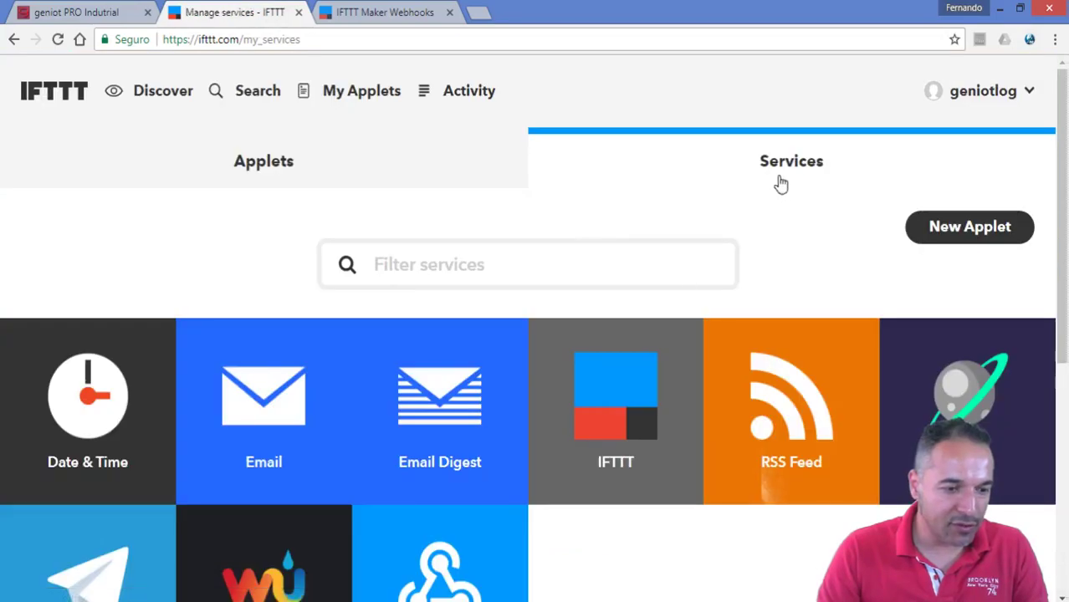
left_click(264, 171)
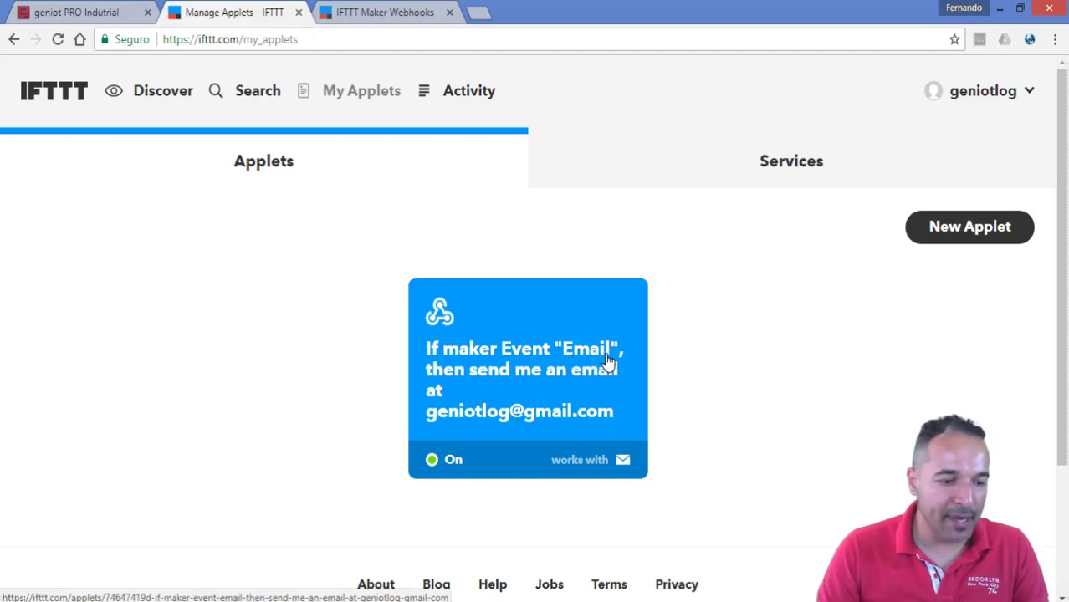
- In the geniot event form, set the variable to Maquina1 → Umidade (S01) and the condition to > (GREATER-THAN SIGN) with value 50
left_click(117, 10)
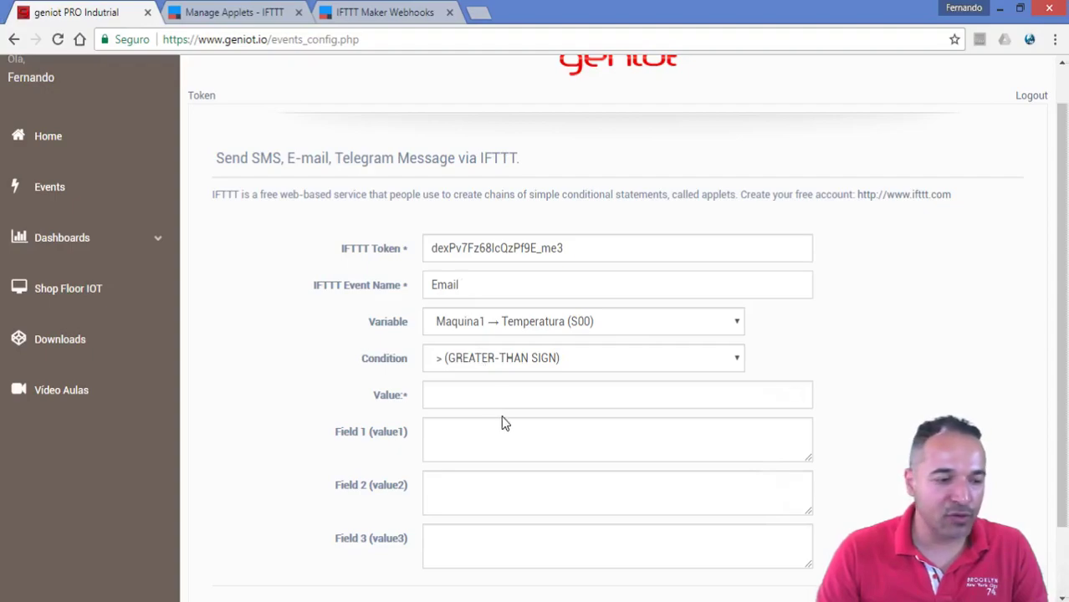
scroll(577, 331, "down", 1)
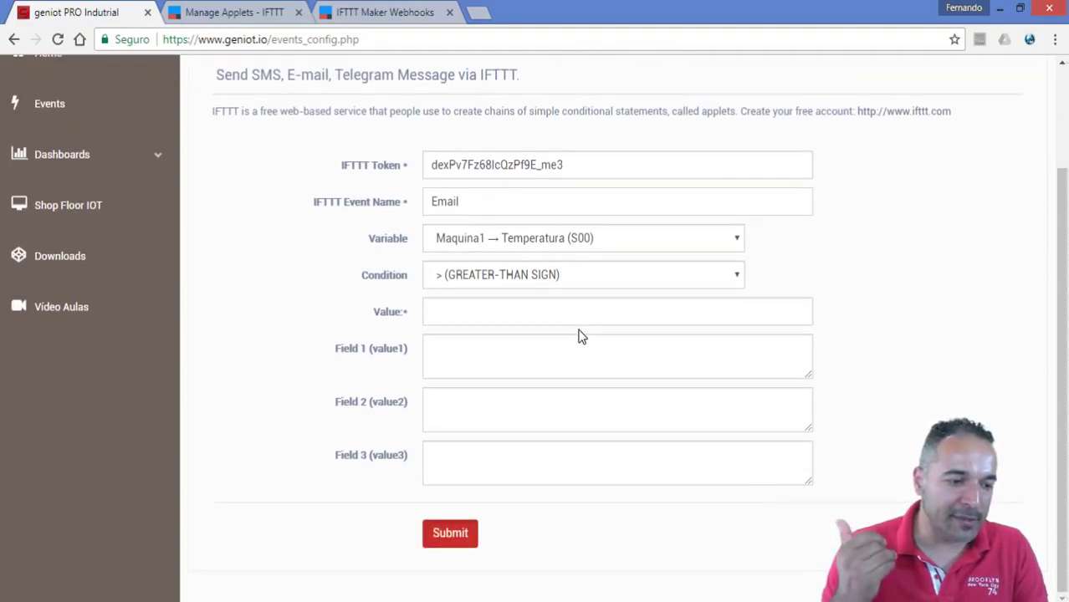
left_click(741, 241)
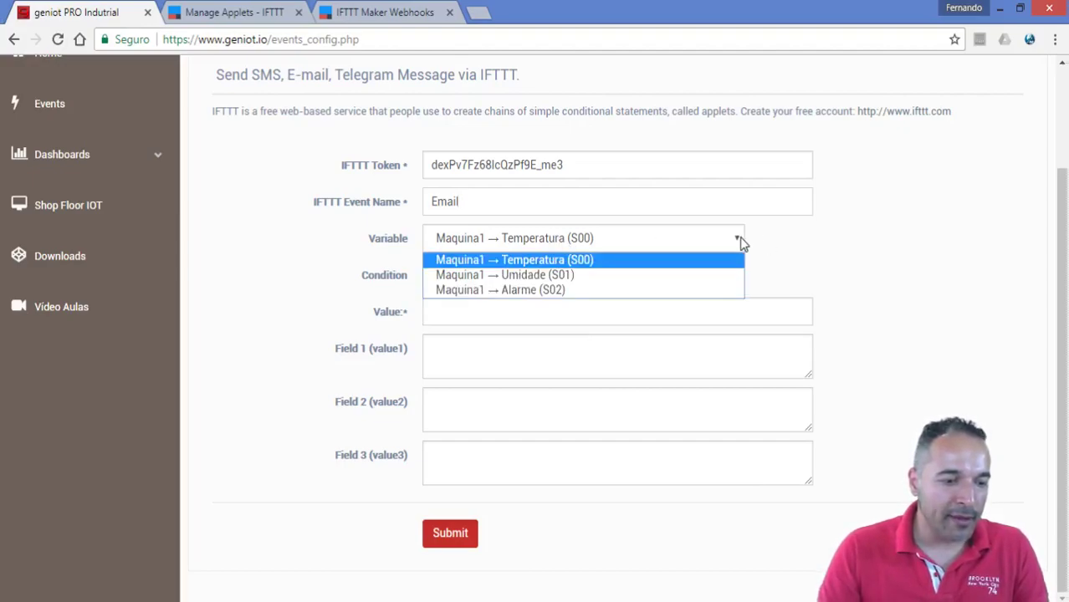
left_click(631, 264)
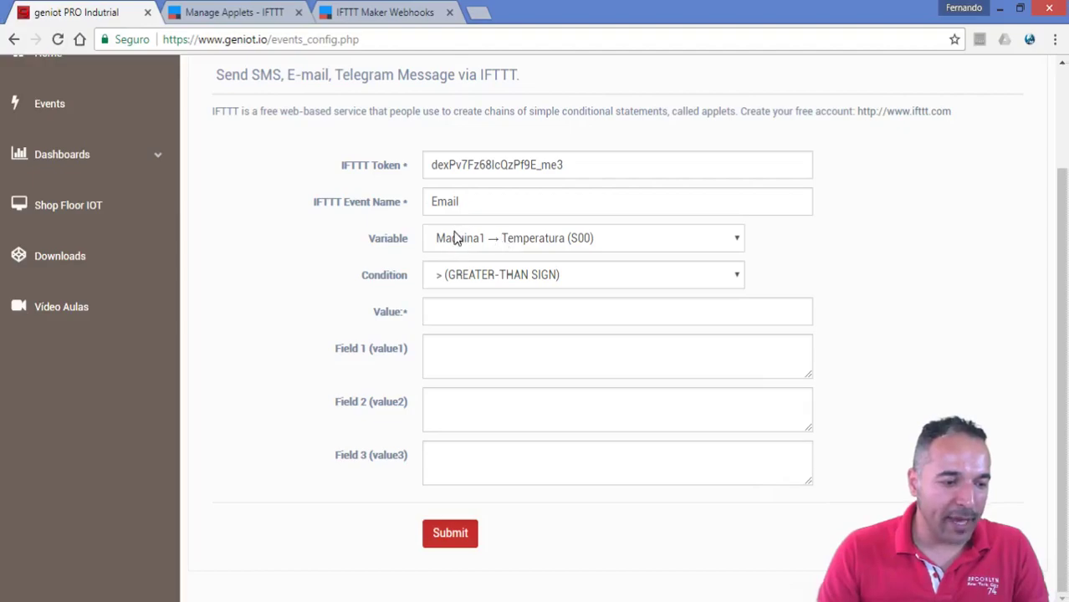
left_click(594, 243)
left_click(593, 260)
left_click(583, 238)
left_click(591, 289)
left_click(573, 240)
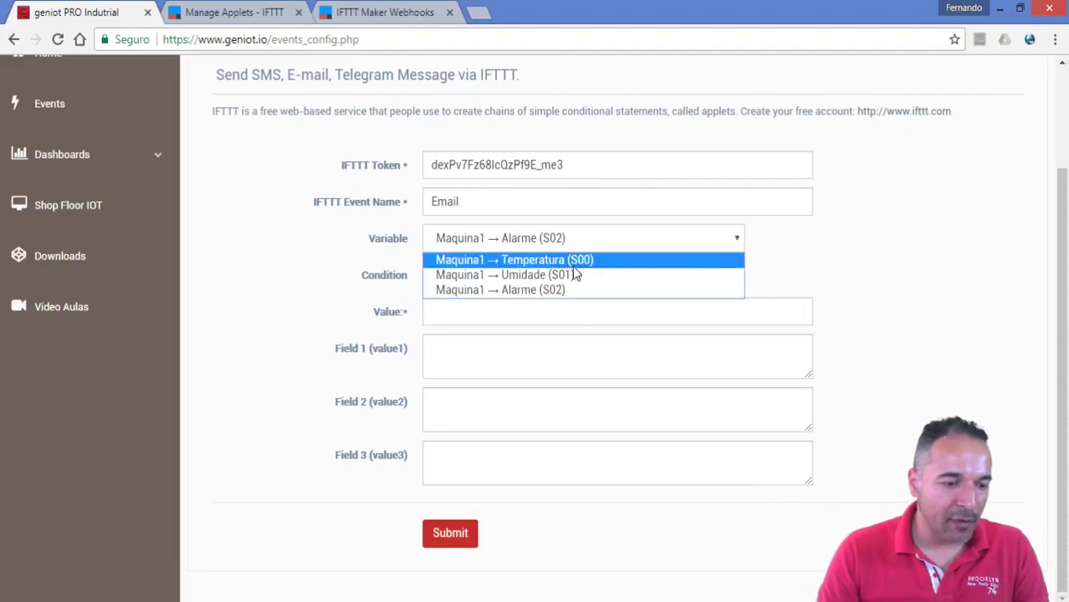
left_click(576, 275)
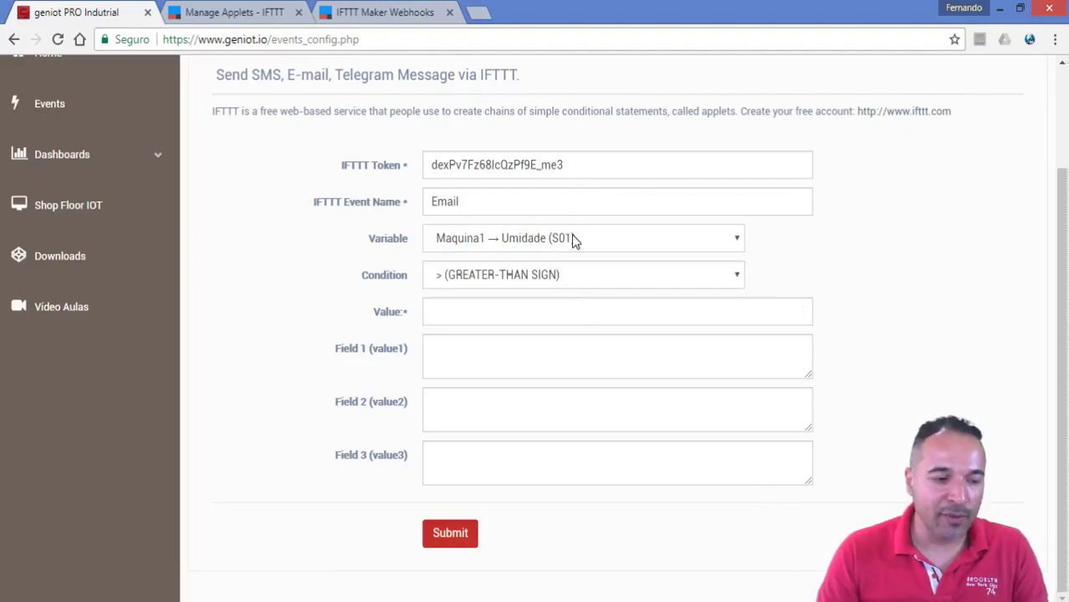
left_click(545, 271)
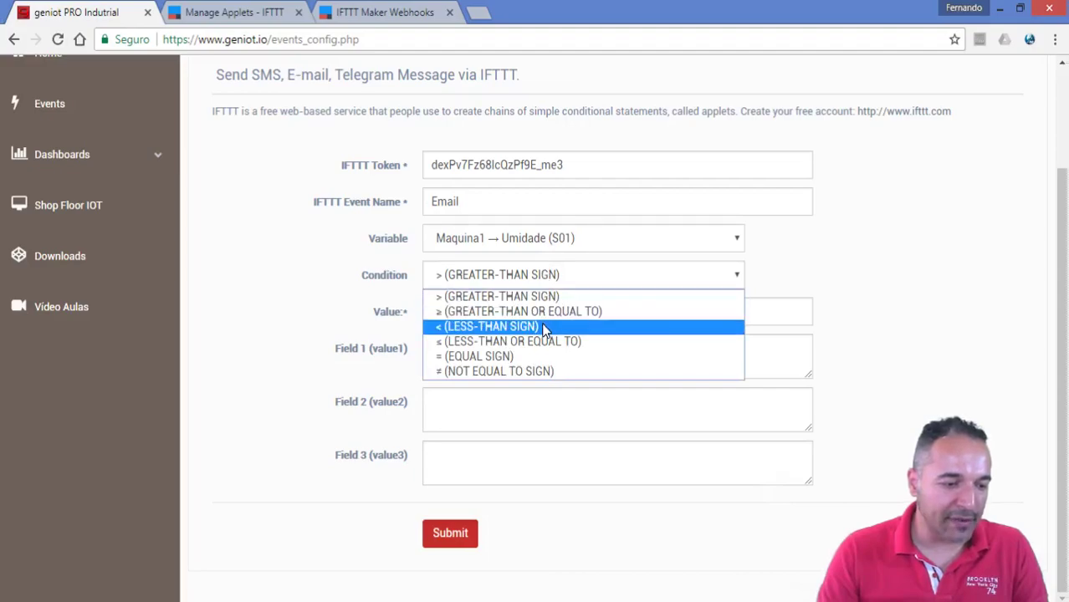
left_click(539, 302)
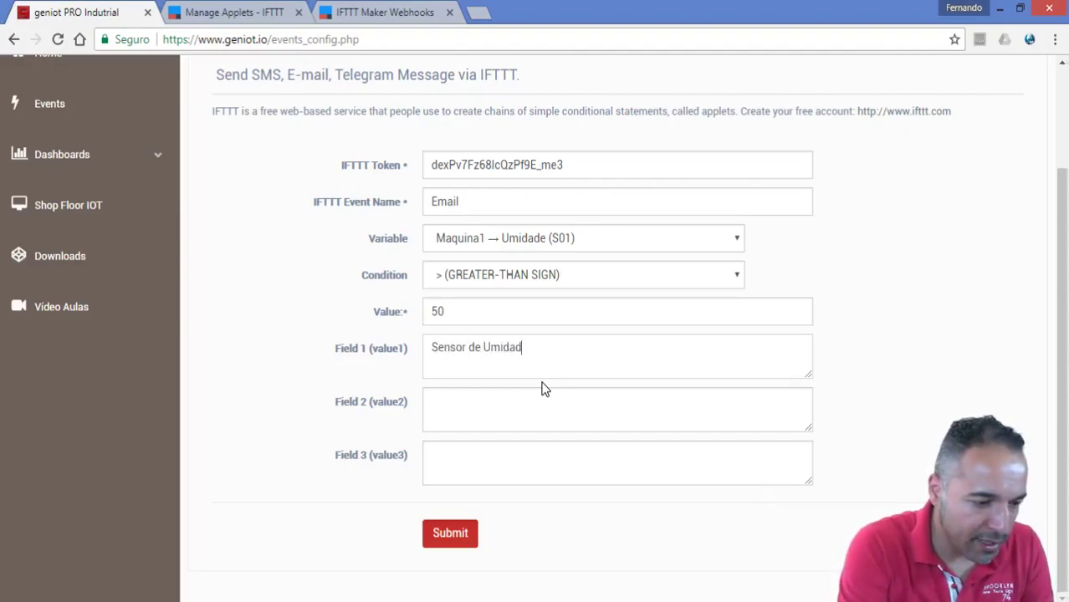
- Complete the first line of Field 1 (value1) so it reads "Sensor de Umidade maior que 50."
key("BackSpace")
type("maior que")
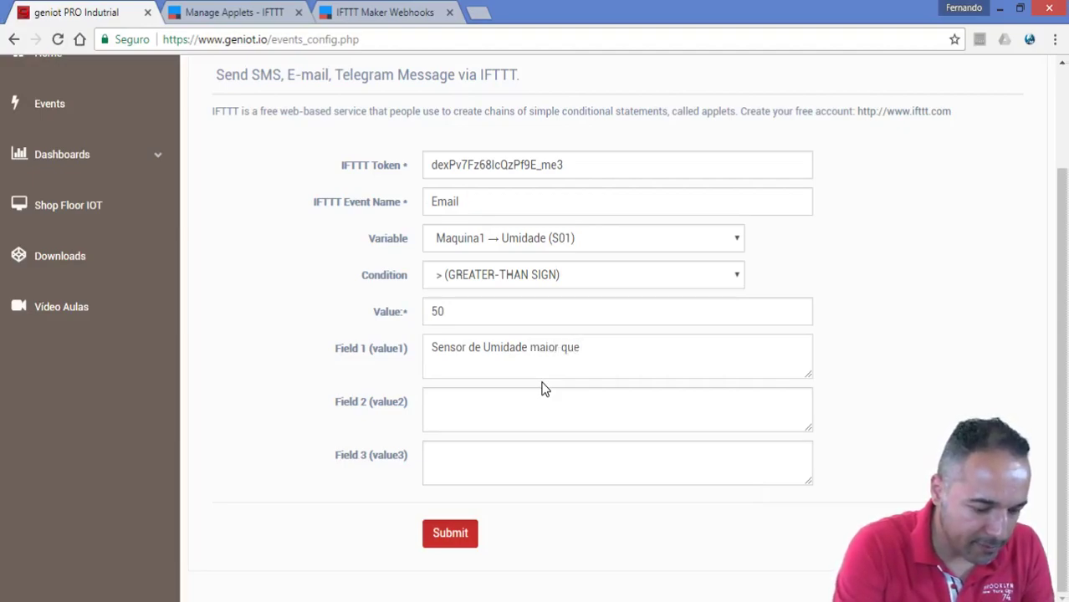
type(" 50.")
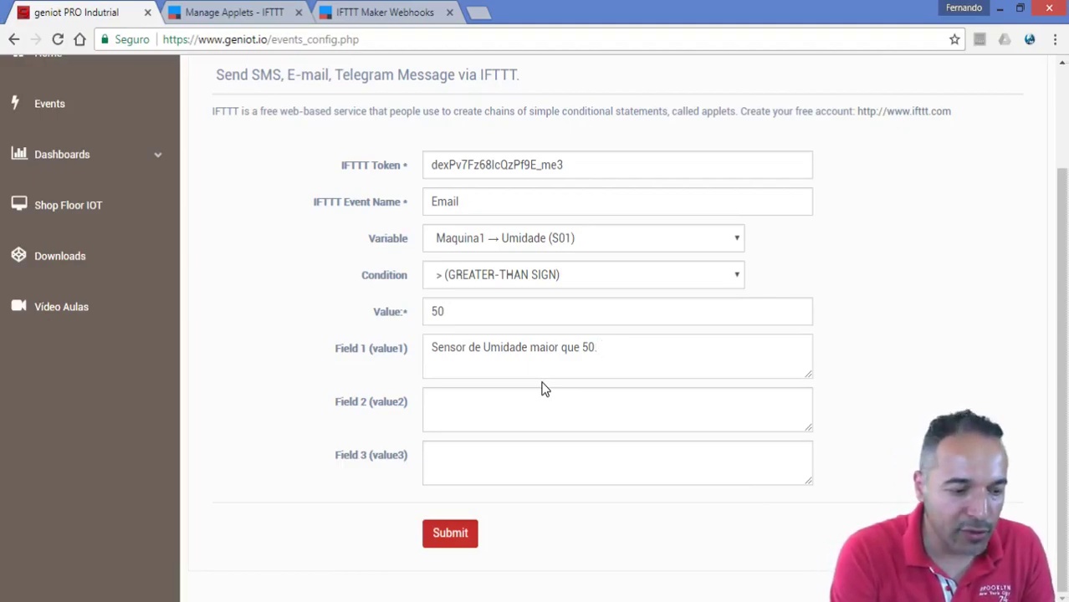
key("Return")
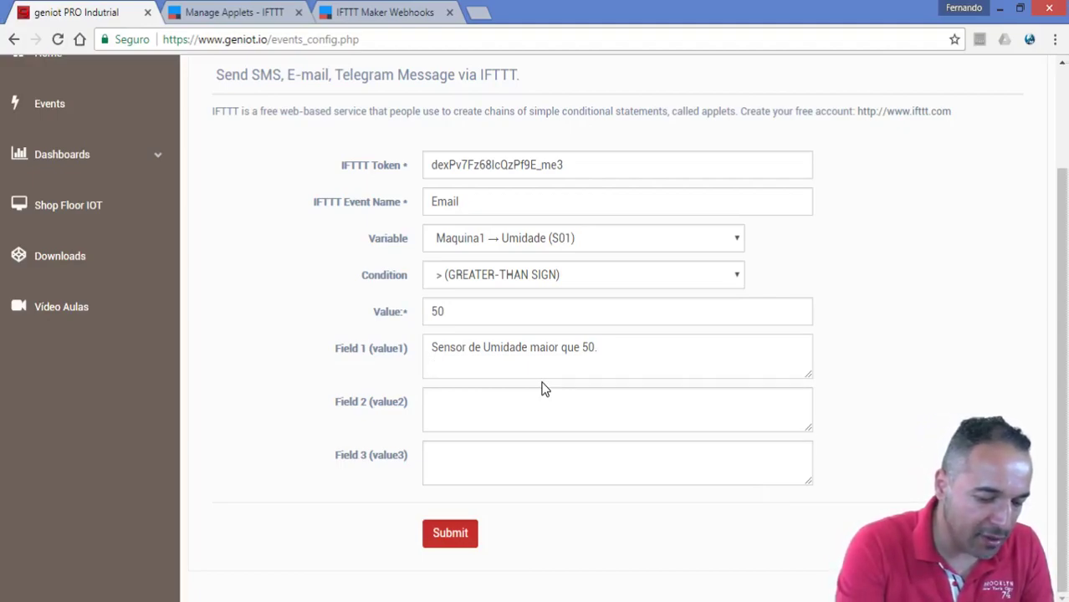
- Add the line "O valor do disparo do evento foi de [S01]" to Field 1 and submit the event form
type("O valor d")
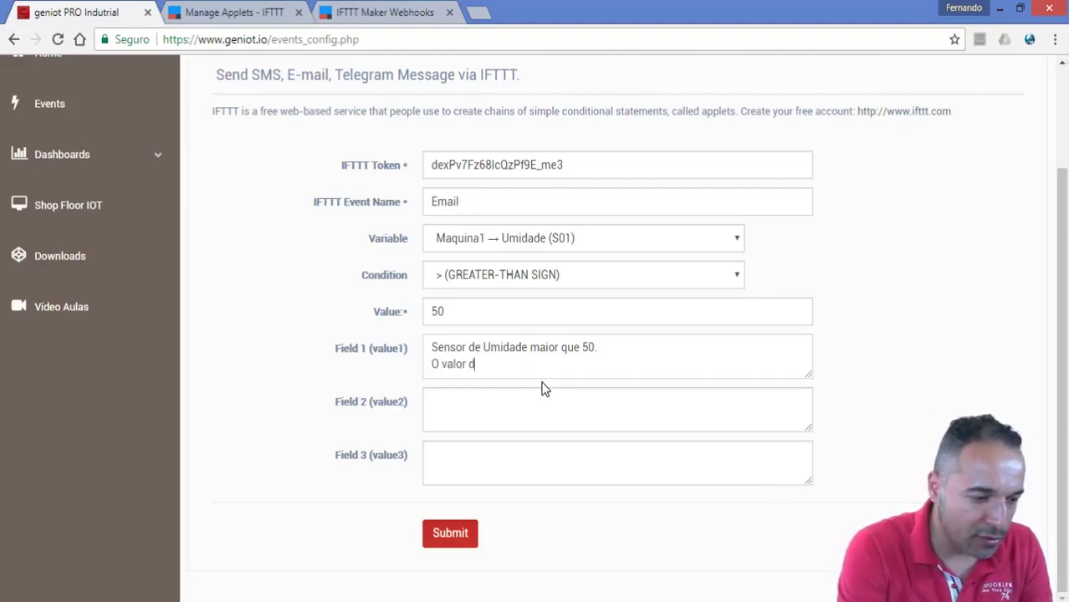
type("o disparao")
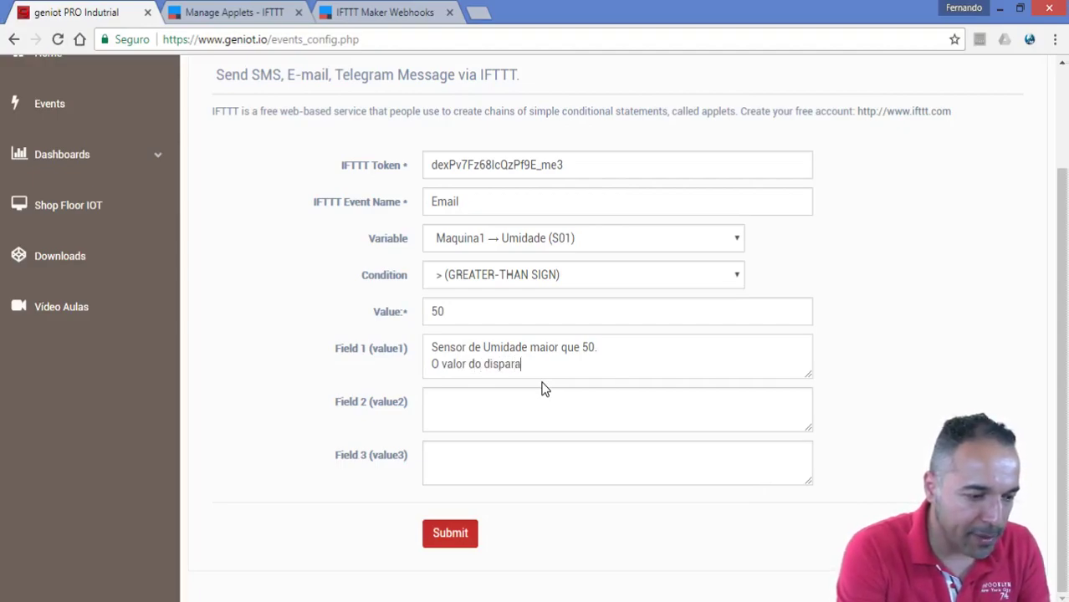
key("BackSpace")
key("BackSpace")
type("o do")
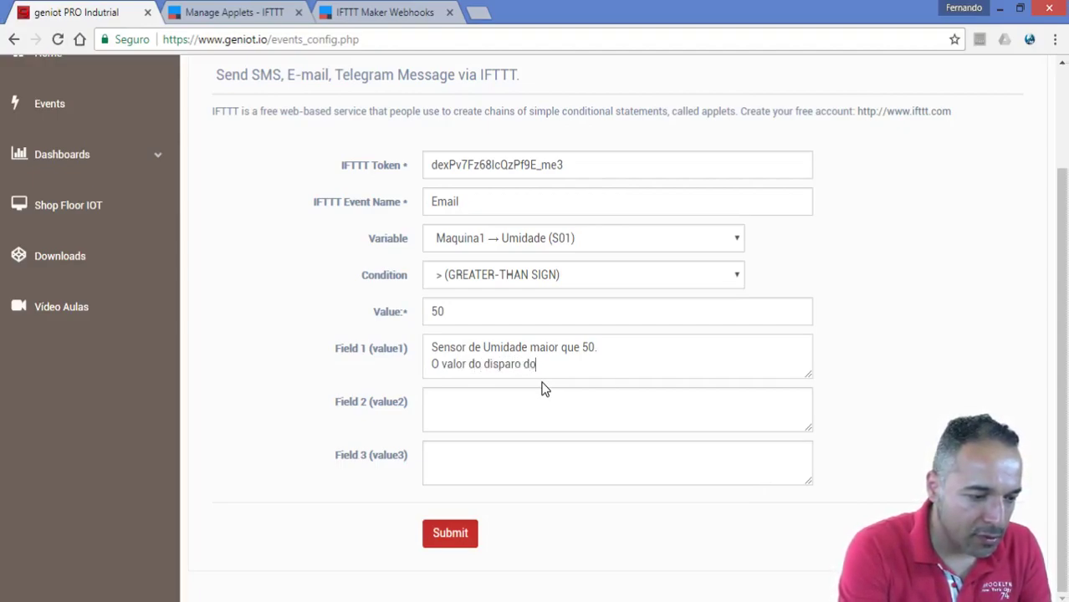
type(" evento foi de")
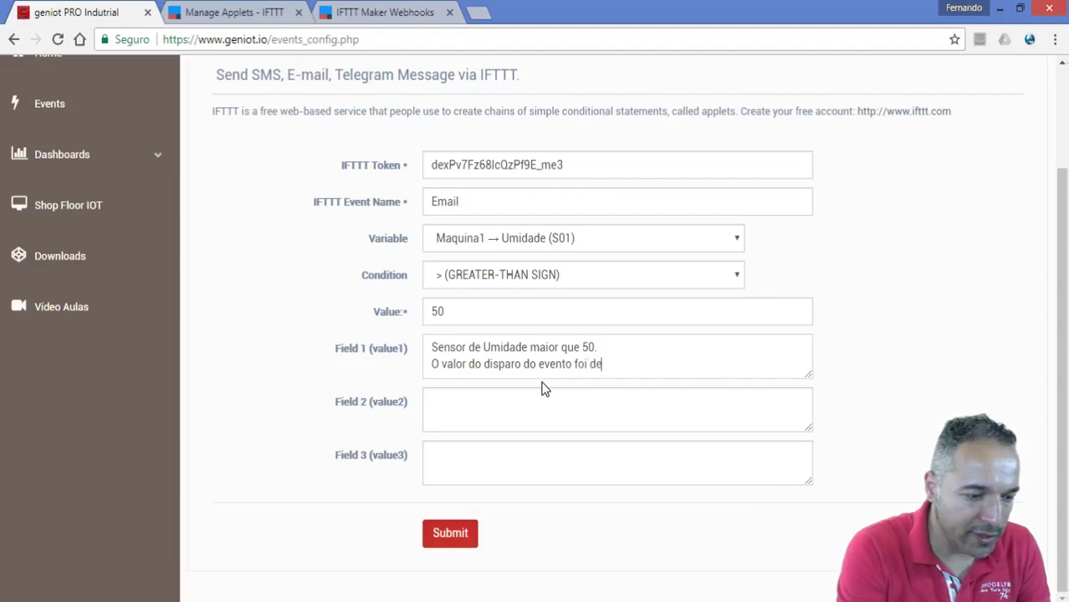
type(" [")
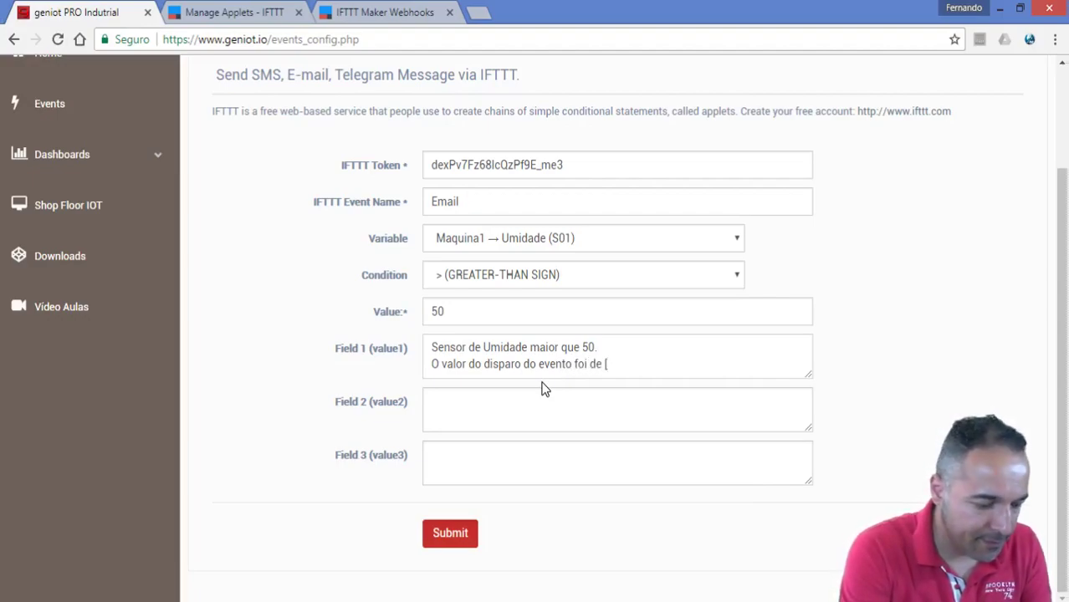
type("S01]")
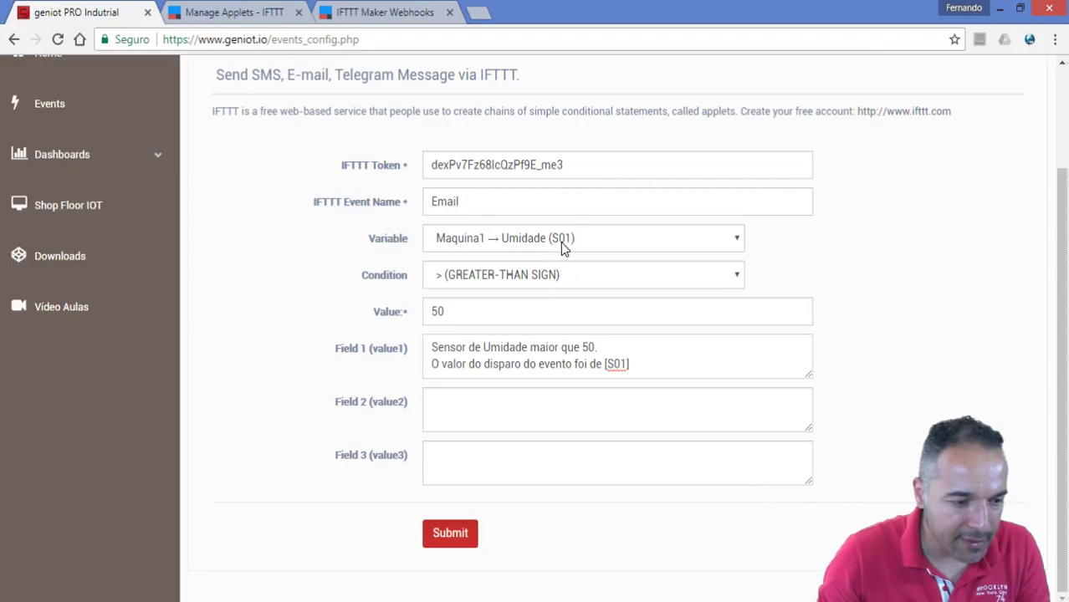
left_click(643, 403)
left_click(633, 366)
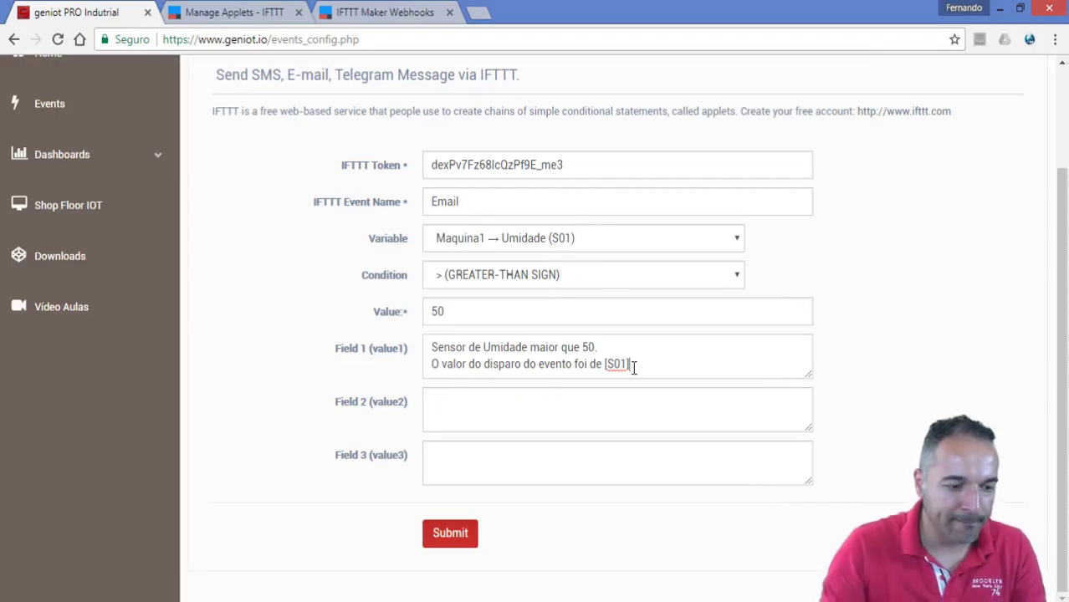
left_click(505, 403)
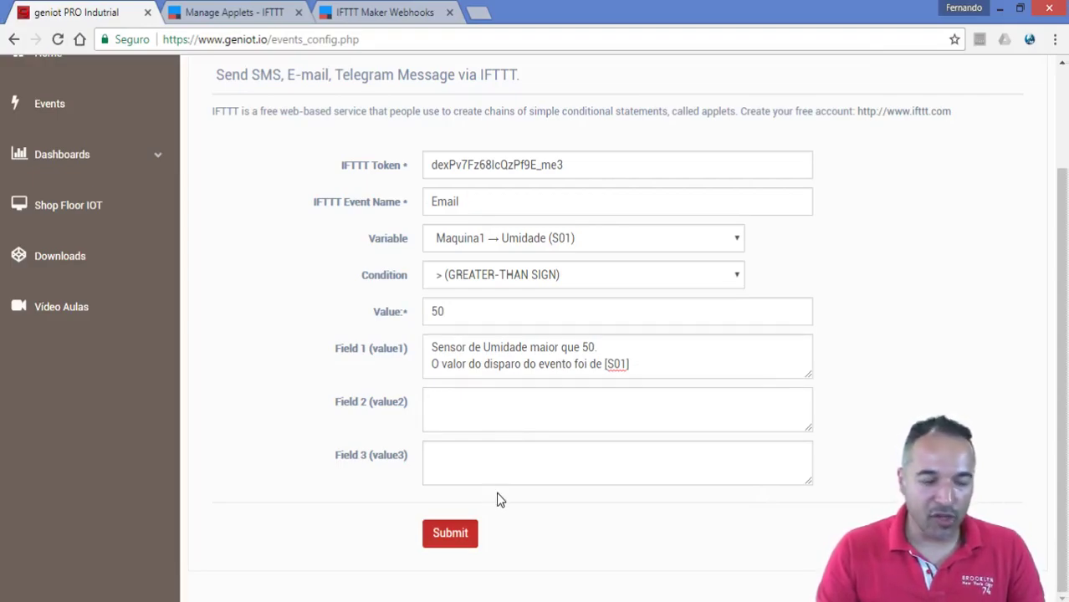
left_click(457, 536)
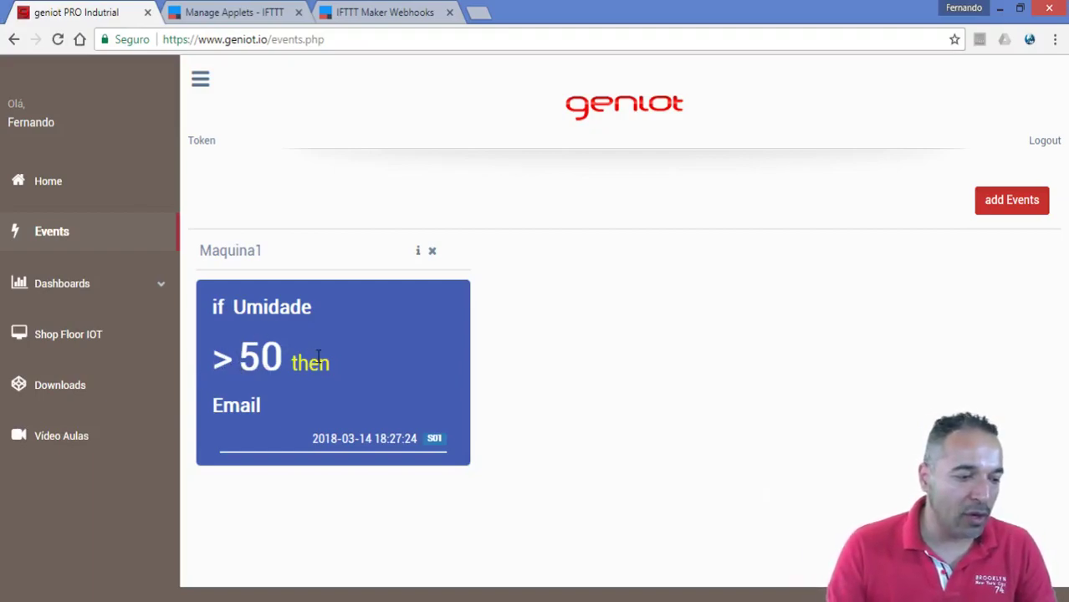
- Check the Maquina1 sensors on the home page and open the Máquina1 dashboard
left_click(53, 186)
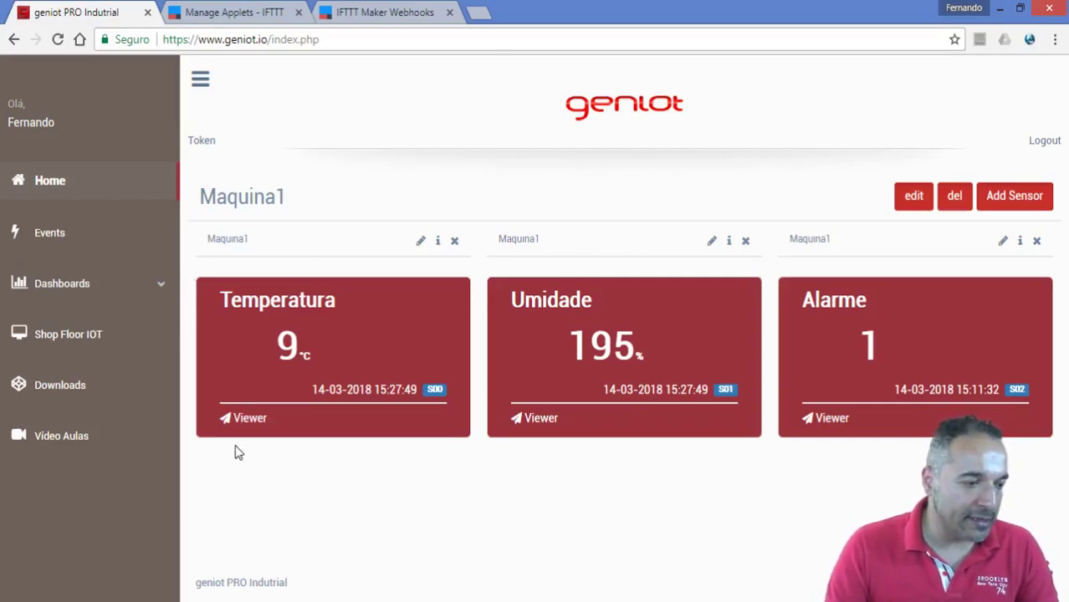
left_click(81, 289)
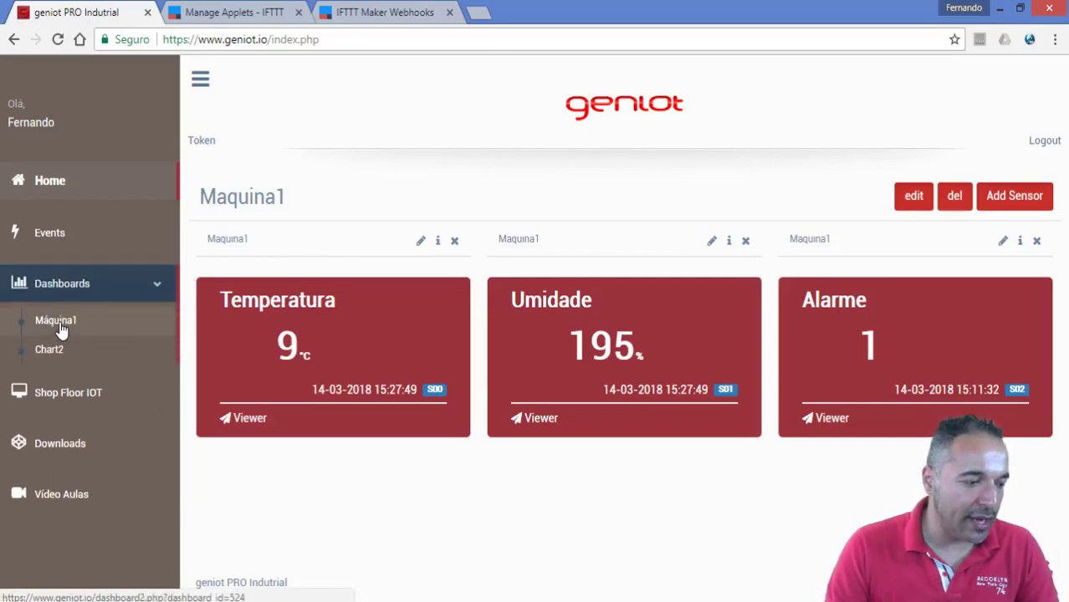
left_click(60, 321)
scroll(498, 403, "down", 3)
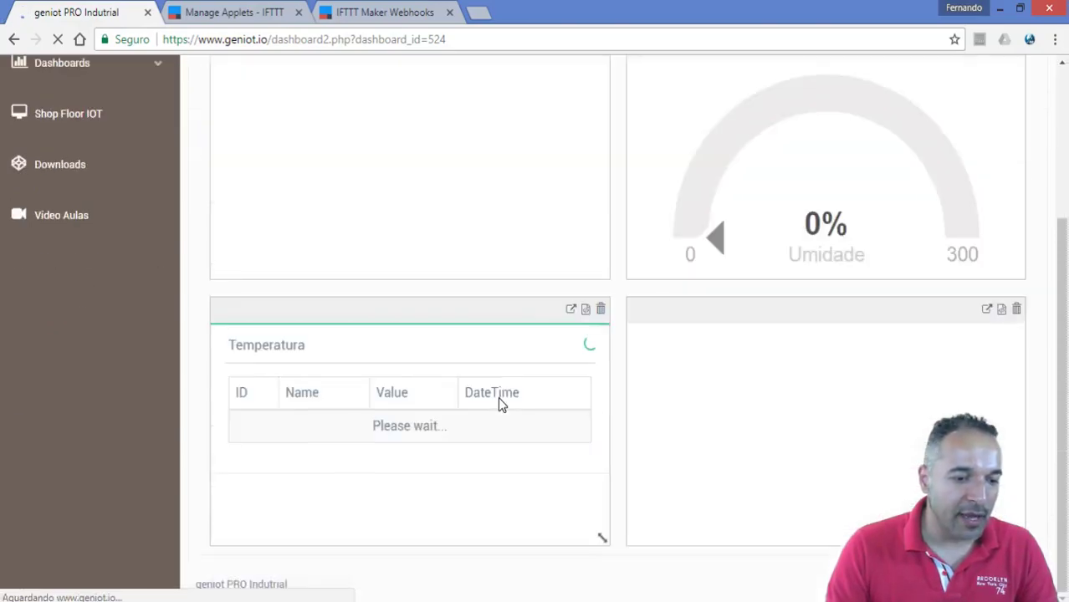
scroll(780, 358, "up", 2)
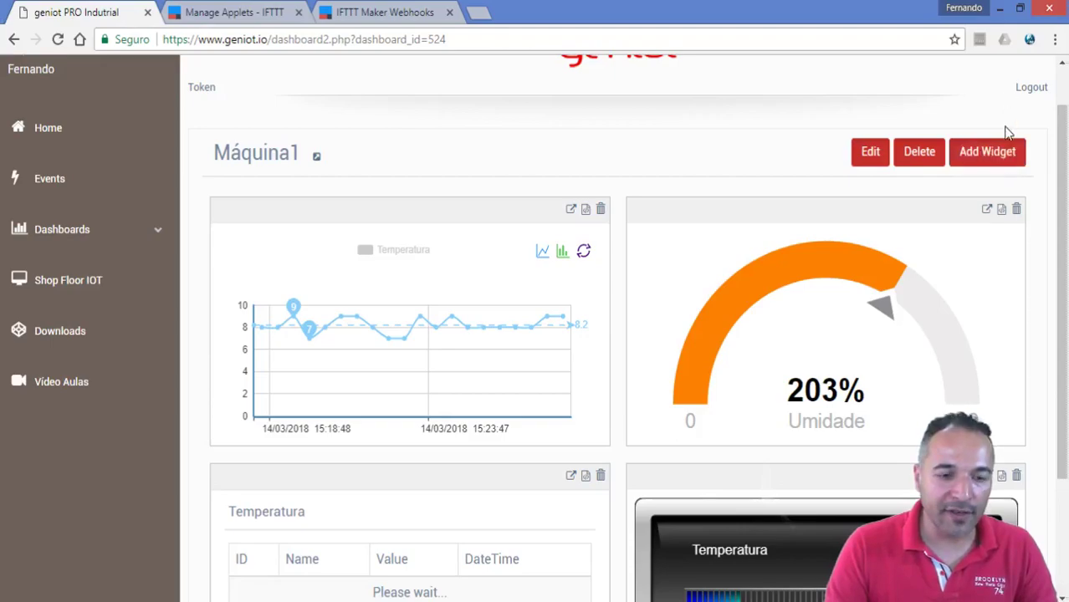
- Start a new widget on the Máquina1 dashboard with variable Maquina1 → Umidade (S01) and widget type Event Logs
left_click(990, 153)
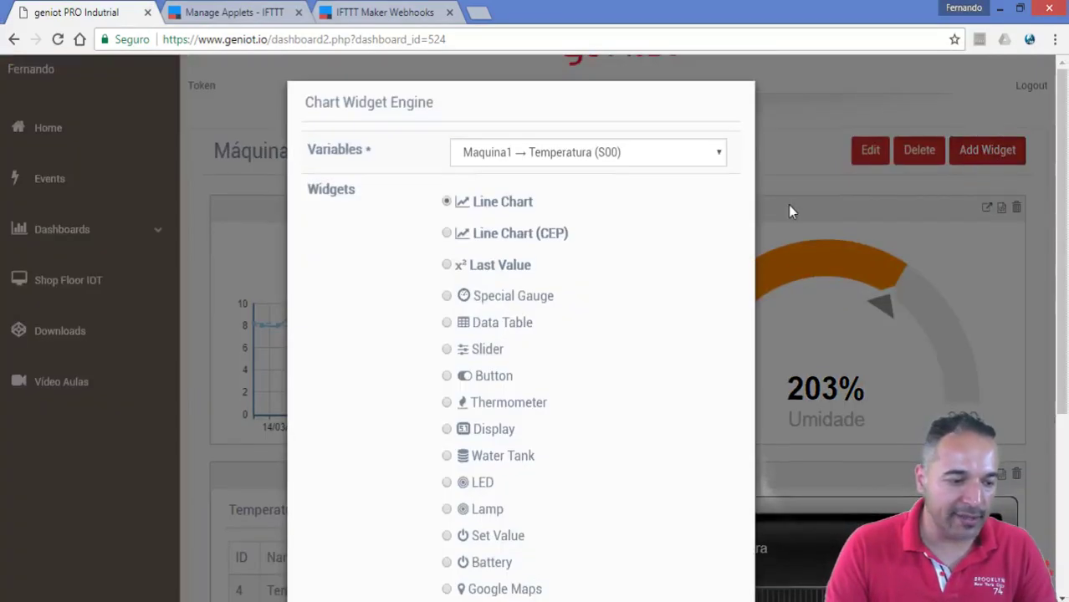
left_click(561, 151)
left_click(562, 189)
scroll(599, 298, "down", 2)
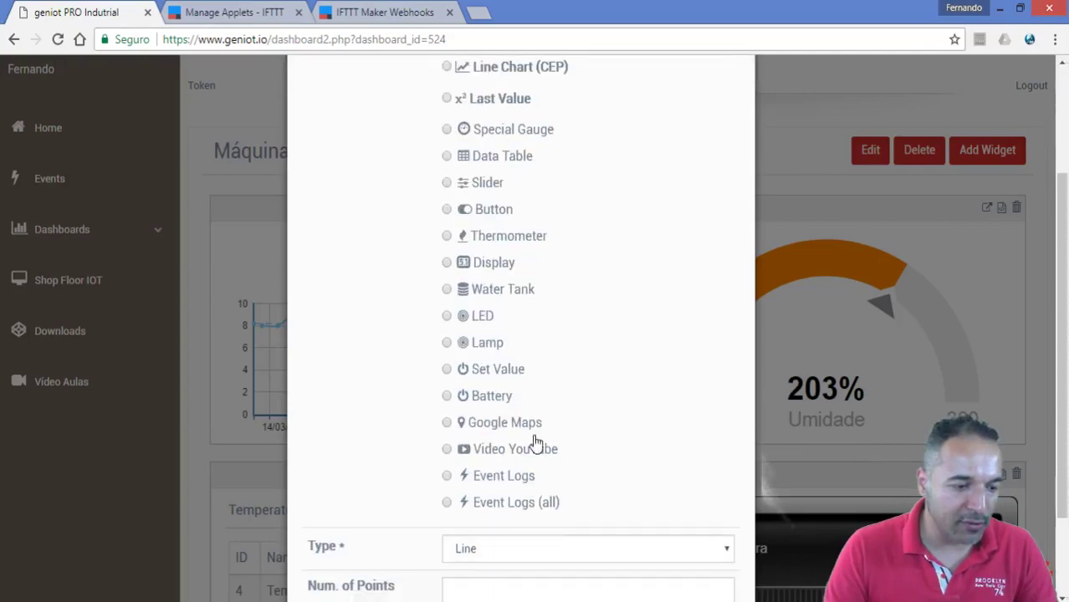
left_click(513, 479)
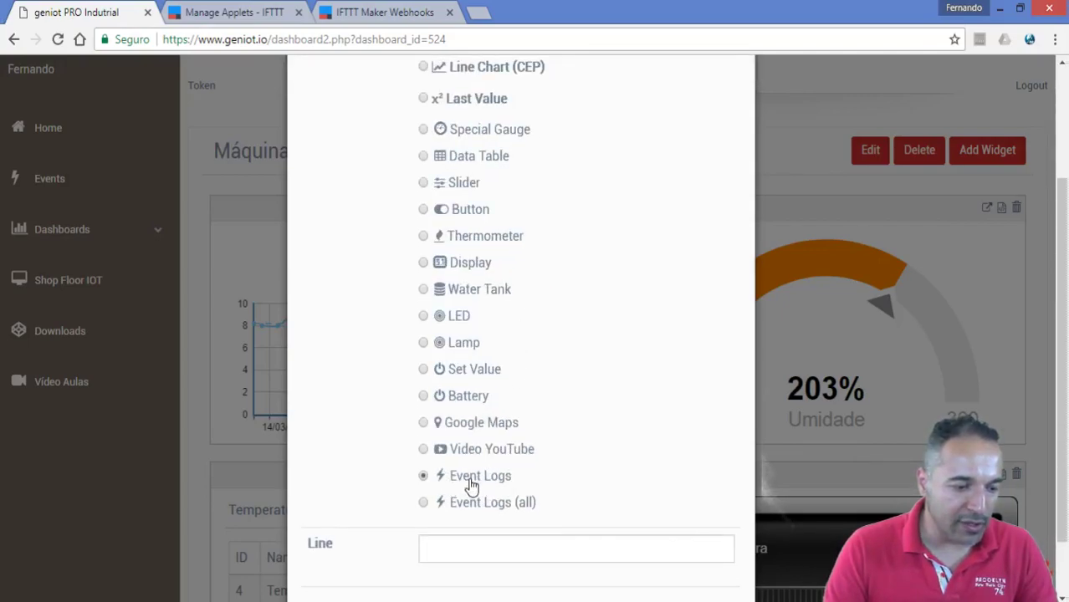
- Set the Event Logs widget's Line value to 4 and submit it to the dashboard
scroll(584, 377, "up", 2)
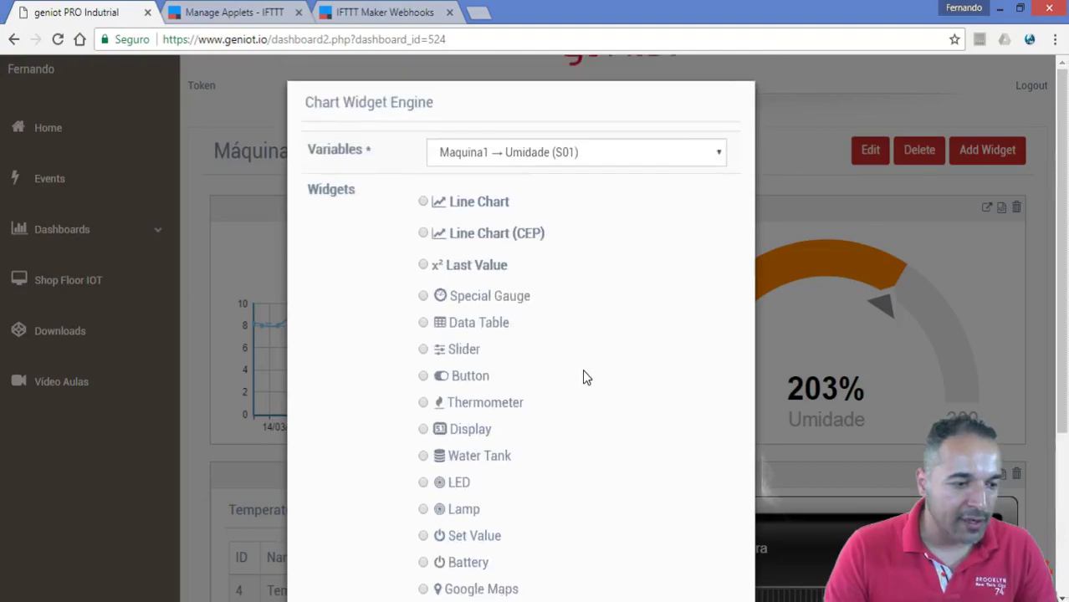
scroll(586, 416, "down", 1)
scroll(587, 417, "down", 3)
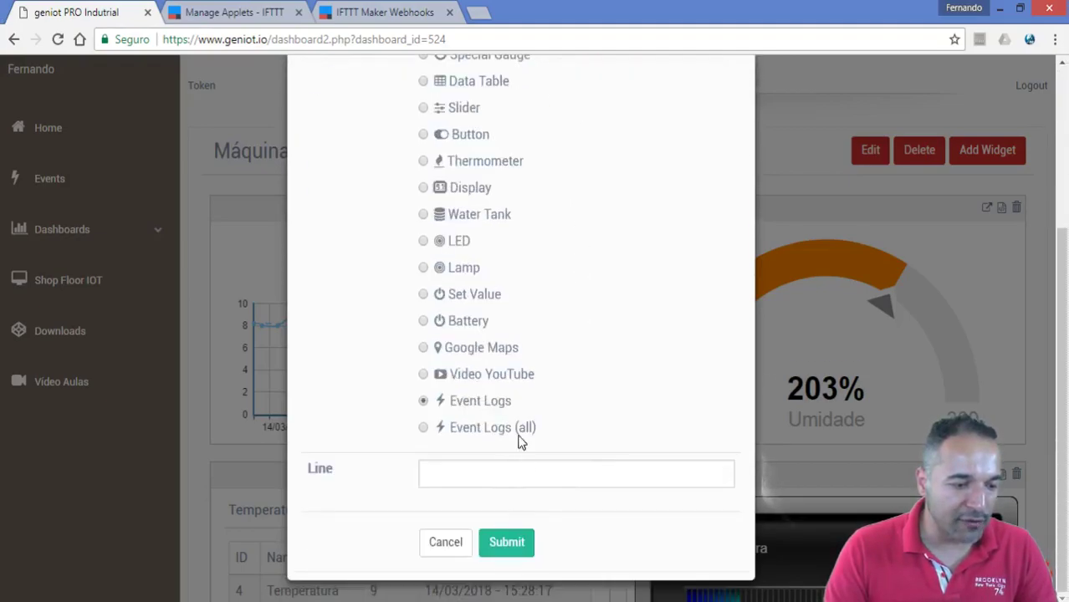
scroll(557, 363, "up", 3)
scroll(556, 363, "down", 3)
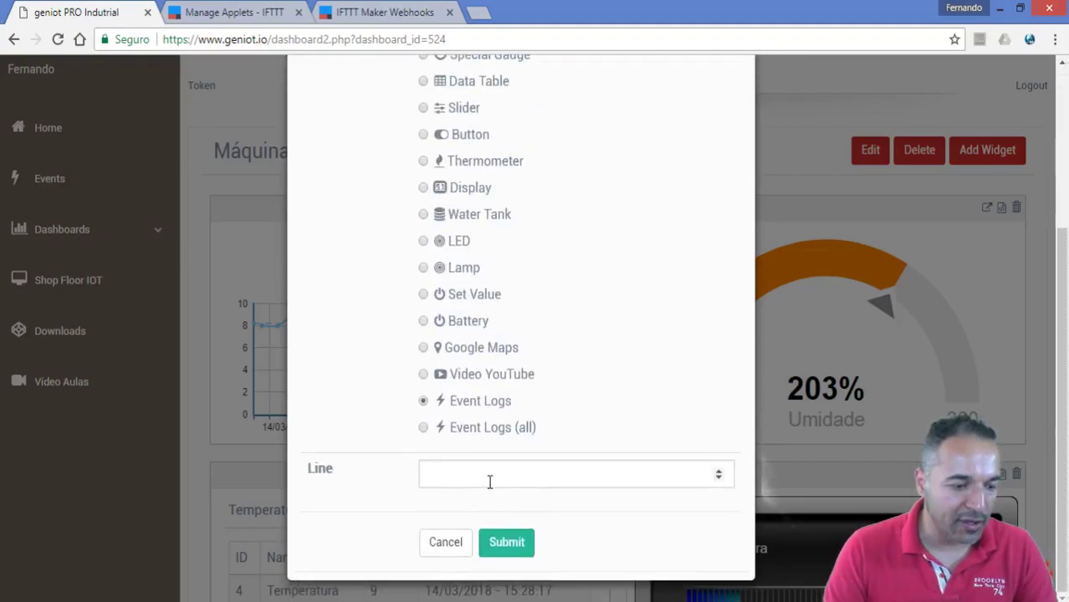
left_click(493, 479)
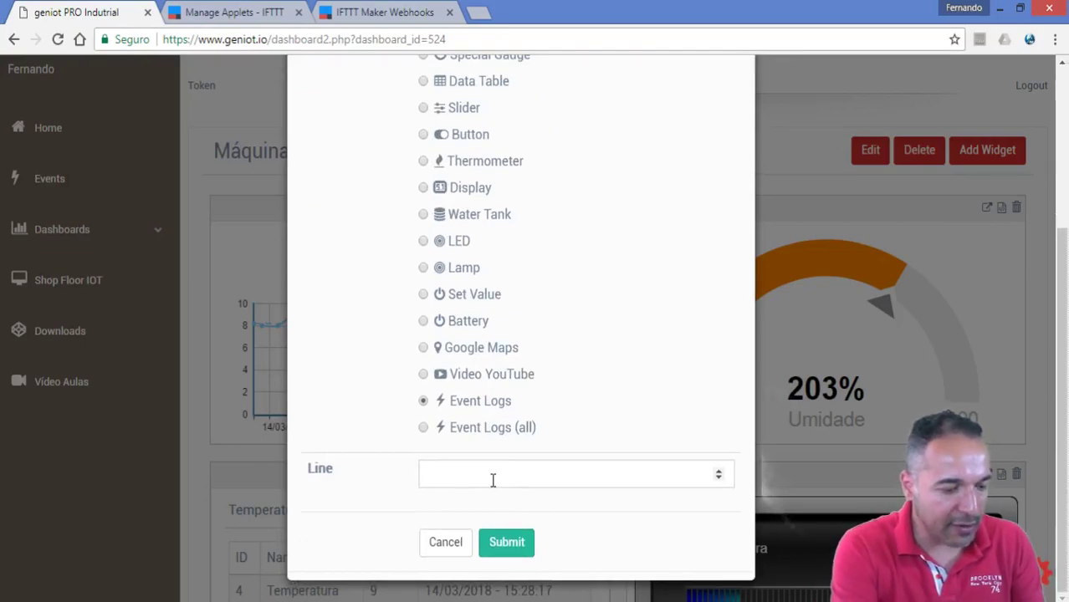
type("4")
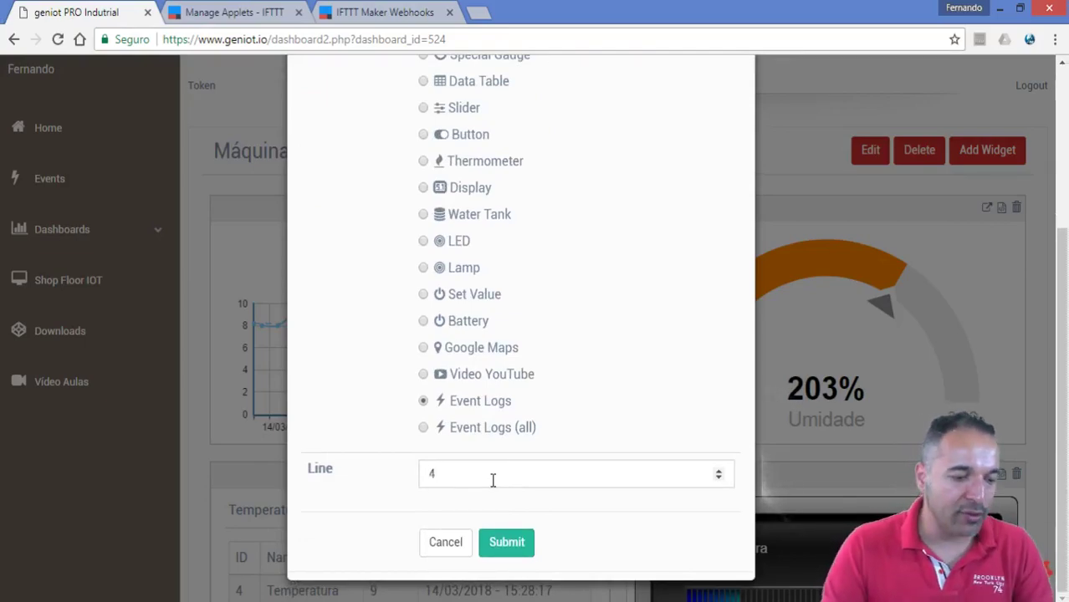
left_click(507, 544)
scroll(519, 548, "down", 5)
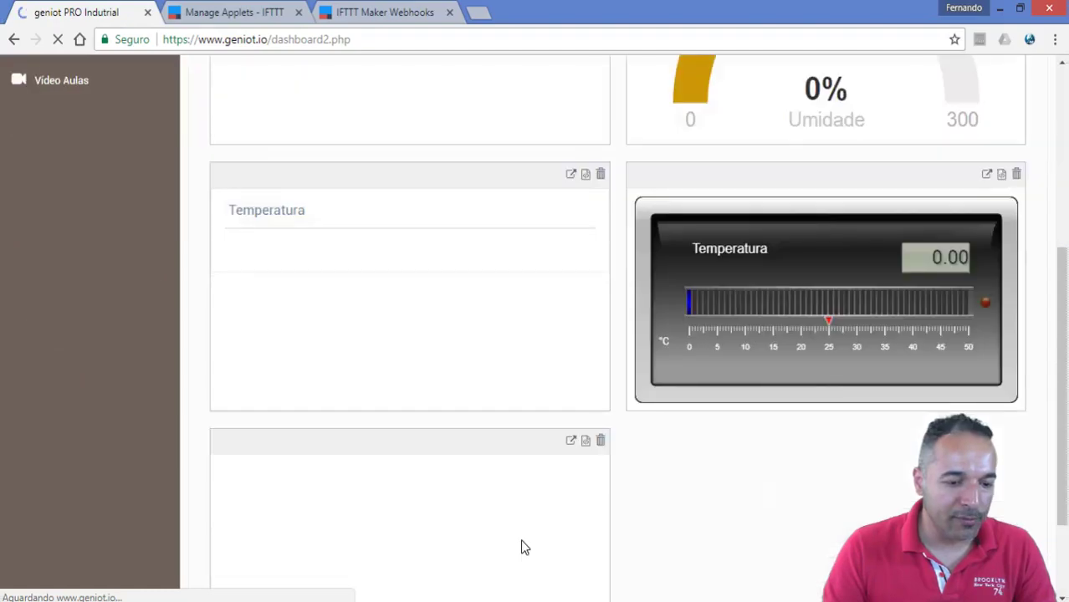